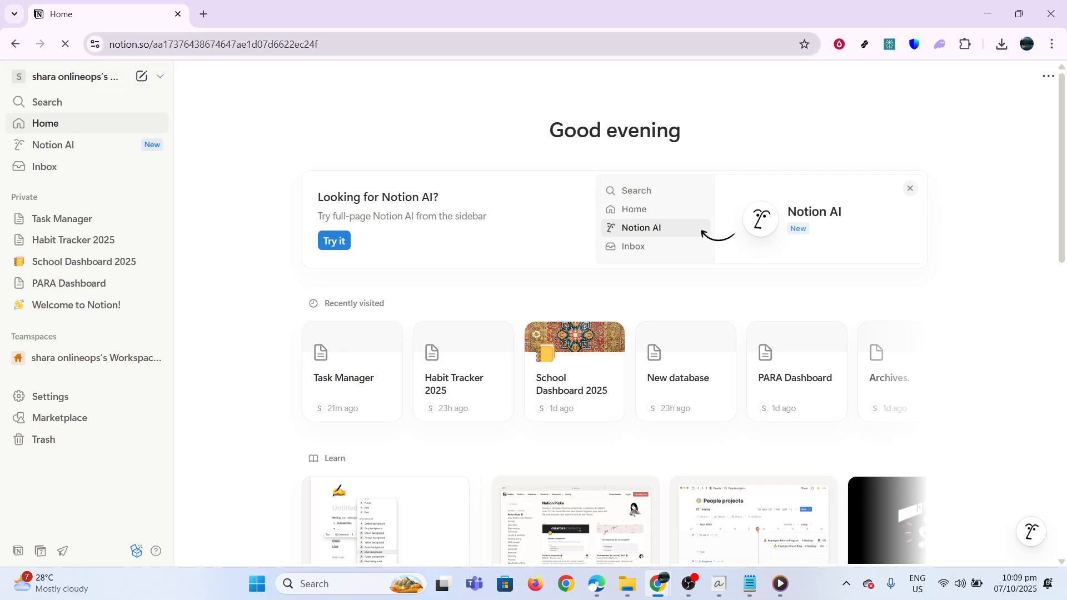
# - Create a new private page titled "2025 Goals Planner" and begin its body below the title
pyautogui.click(147, 81)
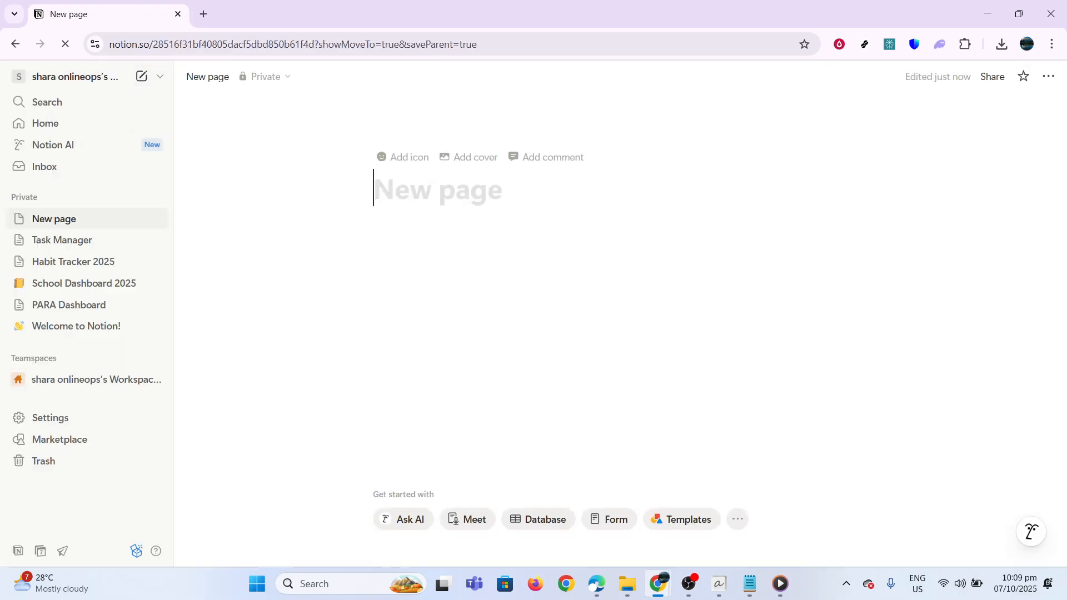
pyautogui.write('2025 Goals Planner')
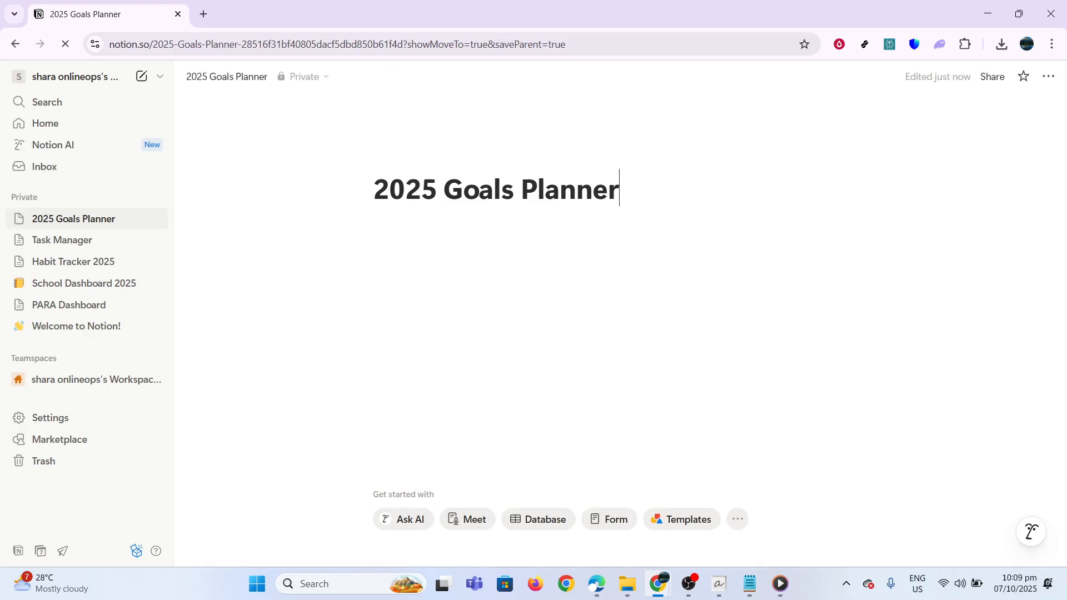
pyautogui.press('Return')
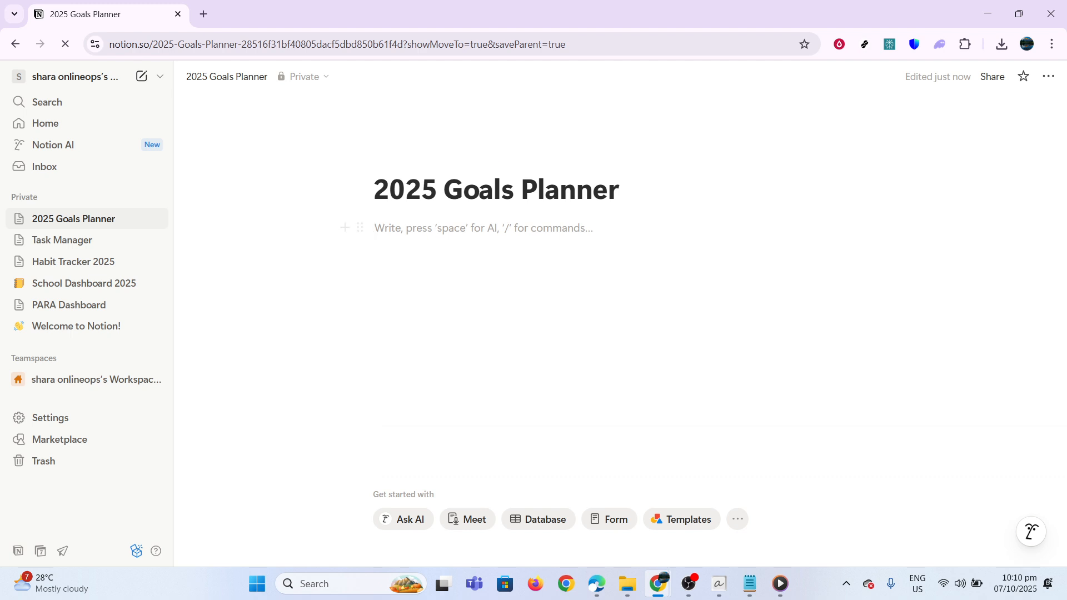
# - Post two page comments, "# 🎯 My 2025 Goals" and "# 🎯 My 2025 GoalsThis page will help me track and achieve my yearly goals."
pyautogui.click(536, 156)
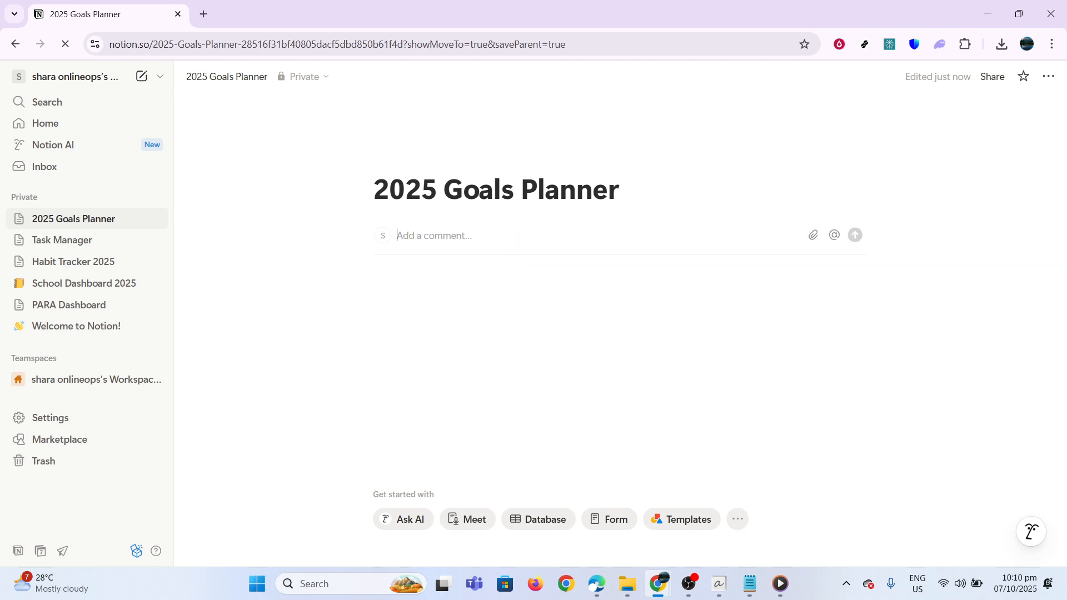
pyautogui.write('# 🎯 My 2025 Goals')
pyautogui.press('Return')
pyautogui.write('This page will help me track and achieve my yearly goals.')
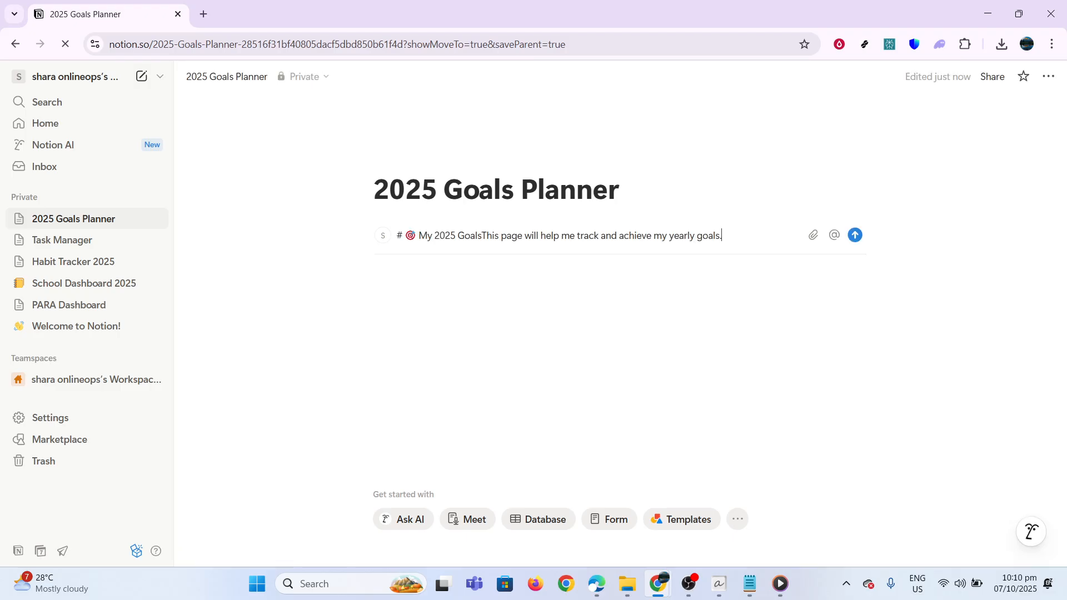
pyautogui.press('Return')
# - Insert an inline table view database in the page body and dismiss its data source chooser
pyautogui.click(482, 369)
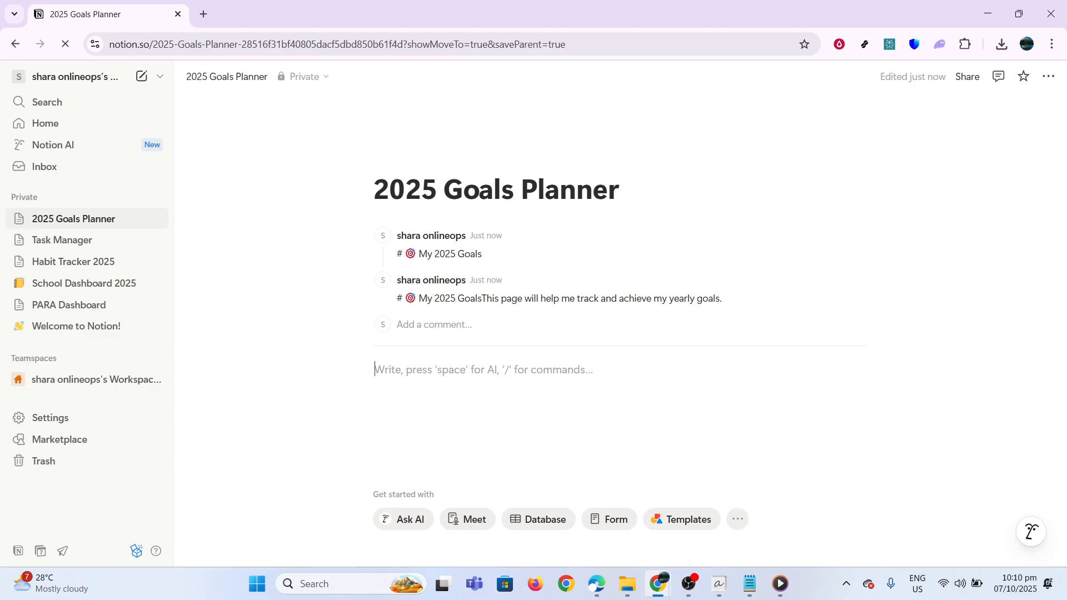
pyautogui.write('/tabl')
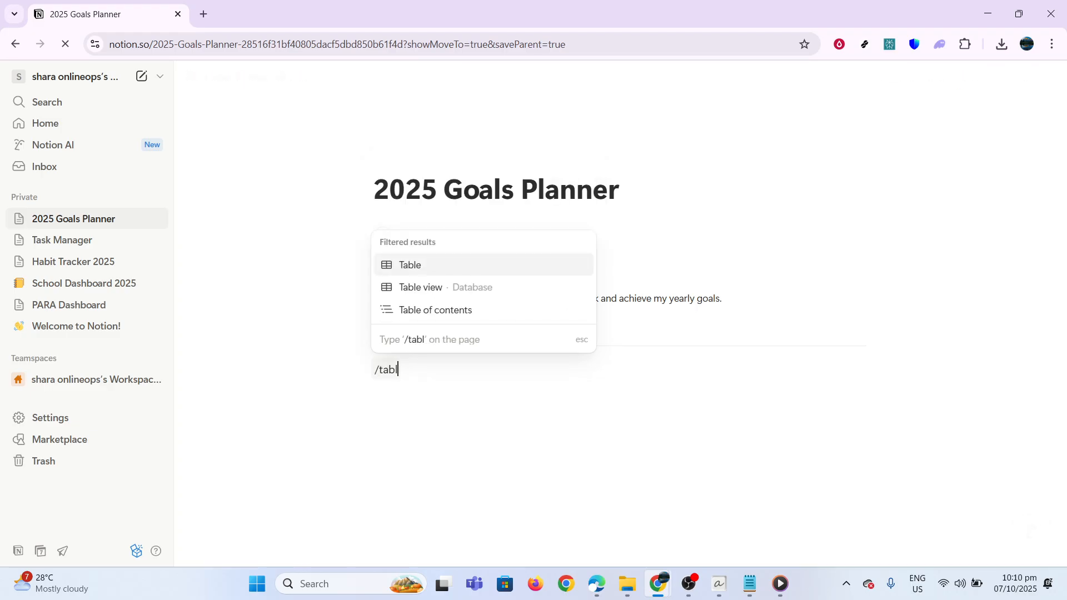
pyautogui.click(448, 286)
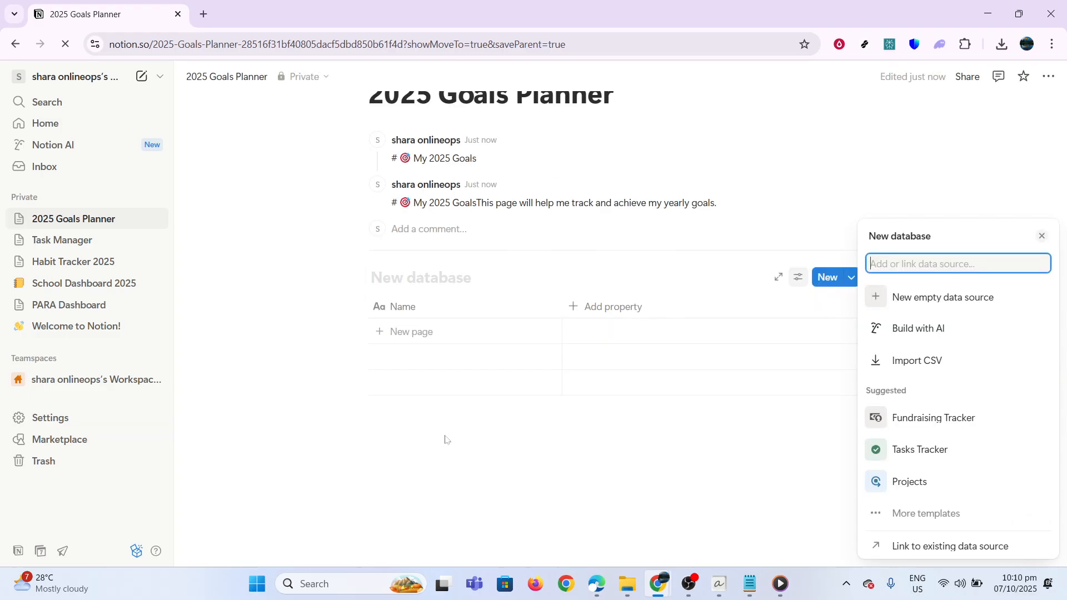
pyautogui.click(433, 311)
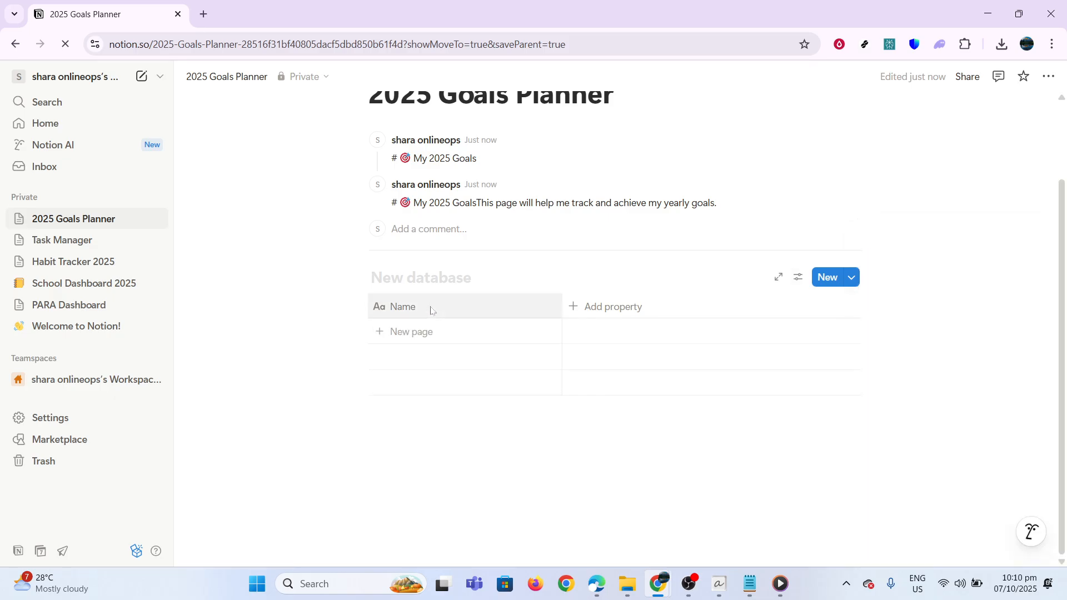
# - Rename the new database's Name property to Goal
pyautogui.click(431, 310)
pyautogui.hotkey('ctrl', 'a')
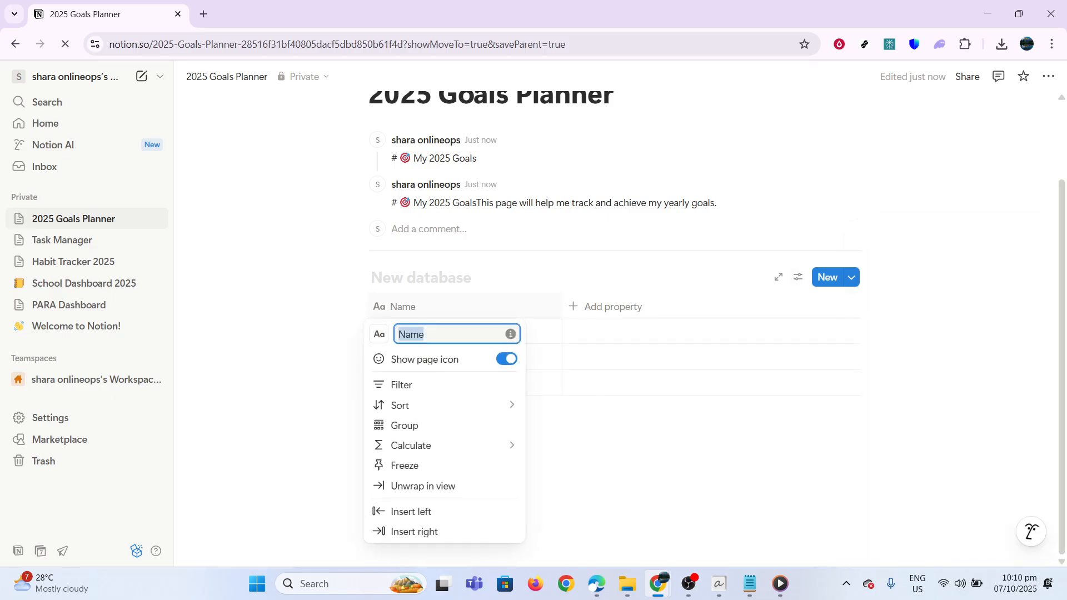
pyautogui.write('Goal')
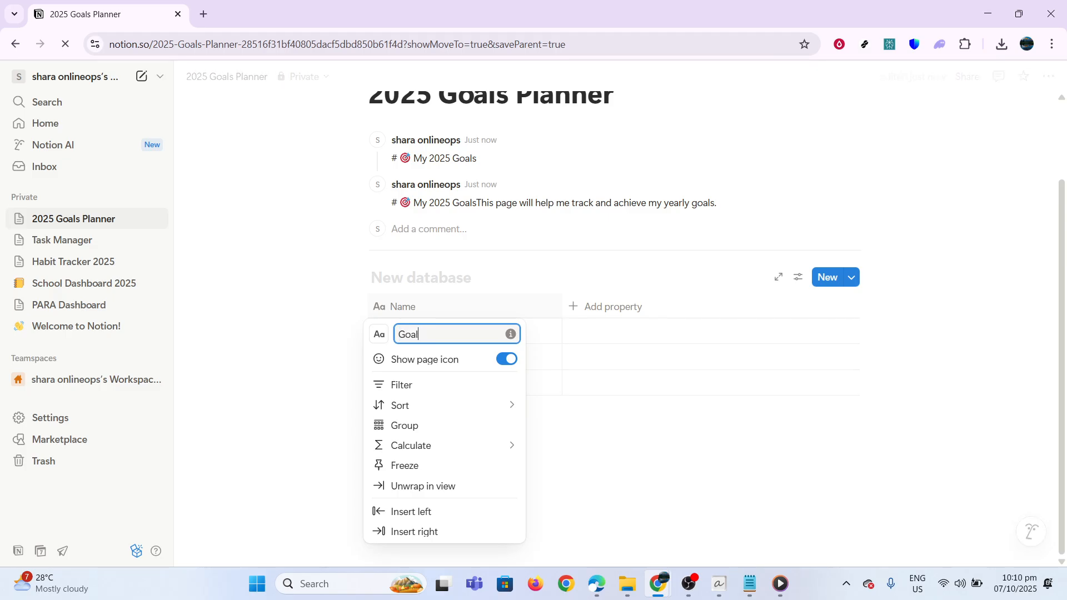
pyautogui.press('Return')
pyautogui.click(301, 375)
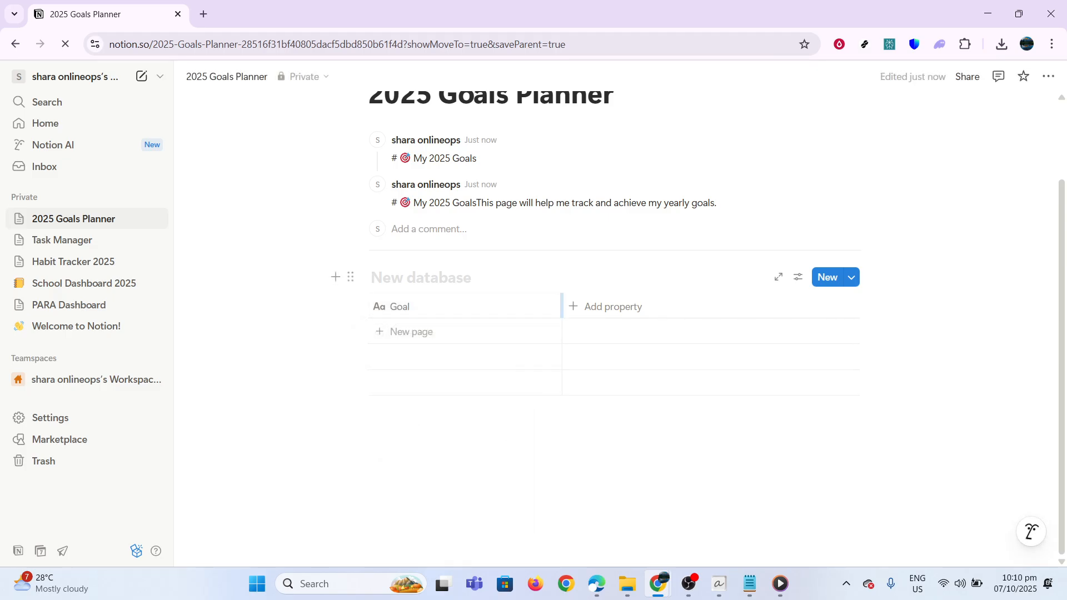
# - Add a select property named Category to the database
pyautogui.click(593, 305)
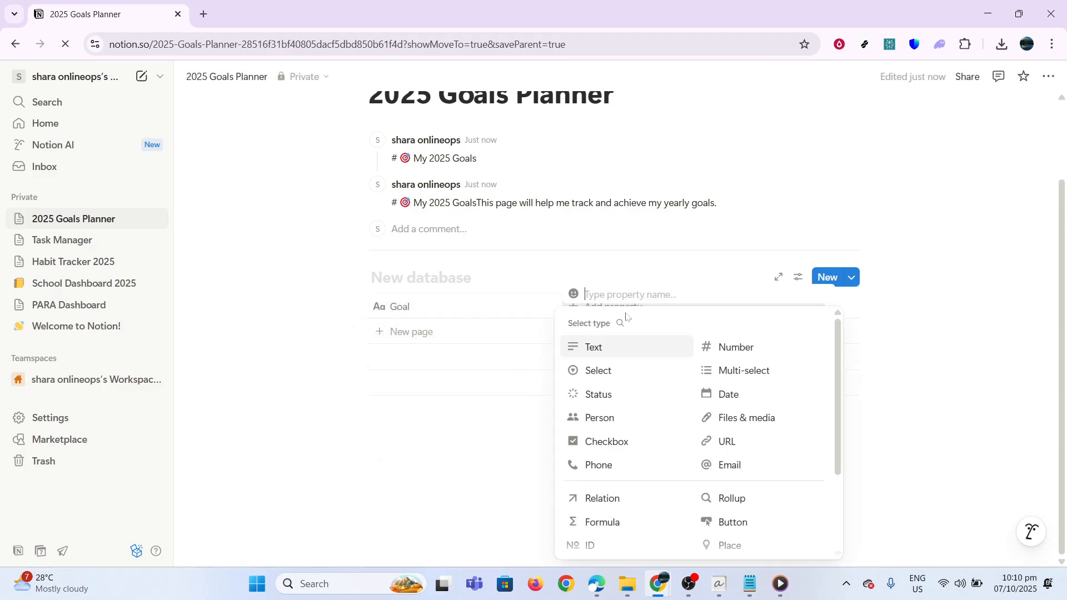
pyautogui.write('Category')
pyautogui.click(617, 370)
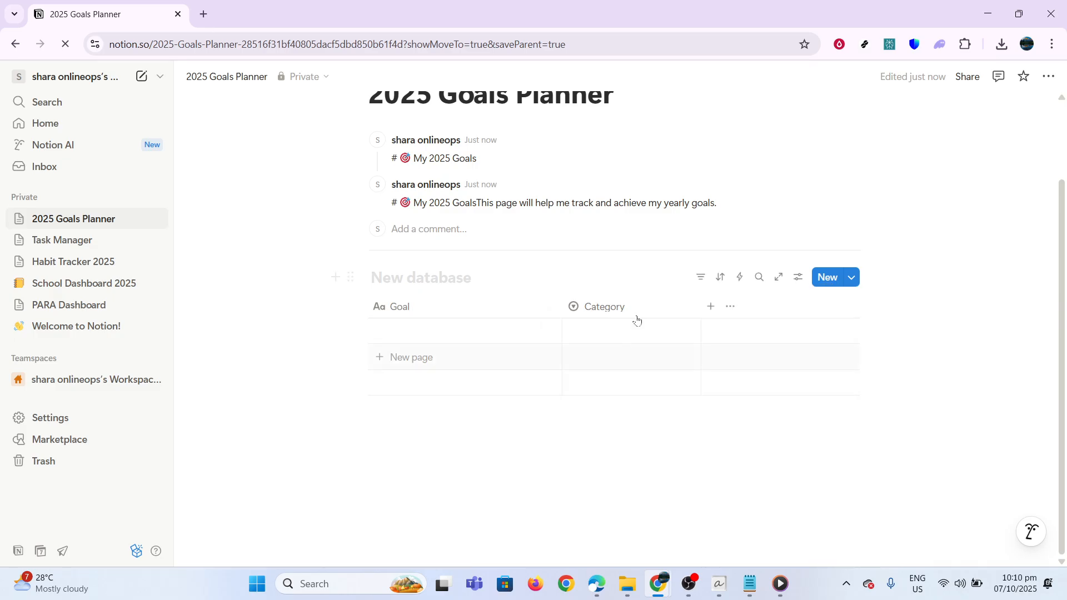
# - Add two date properties named Start Date and Target Date to the database
pyautogui.click(711, 306)
pyautogui.write('Start Date')
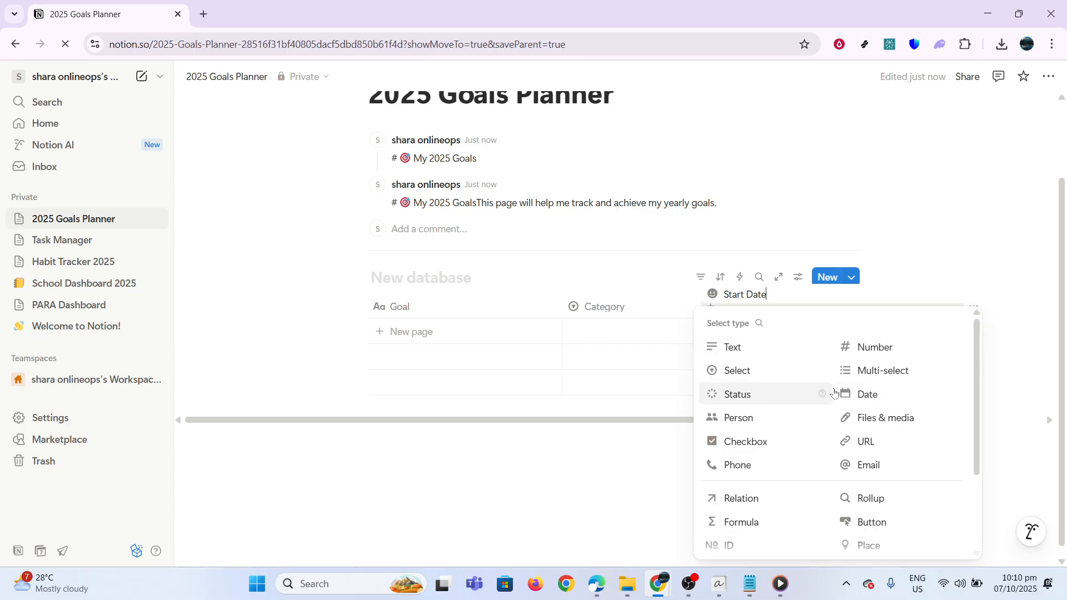
pyautogui.click(955, 393)
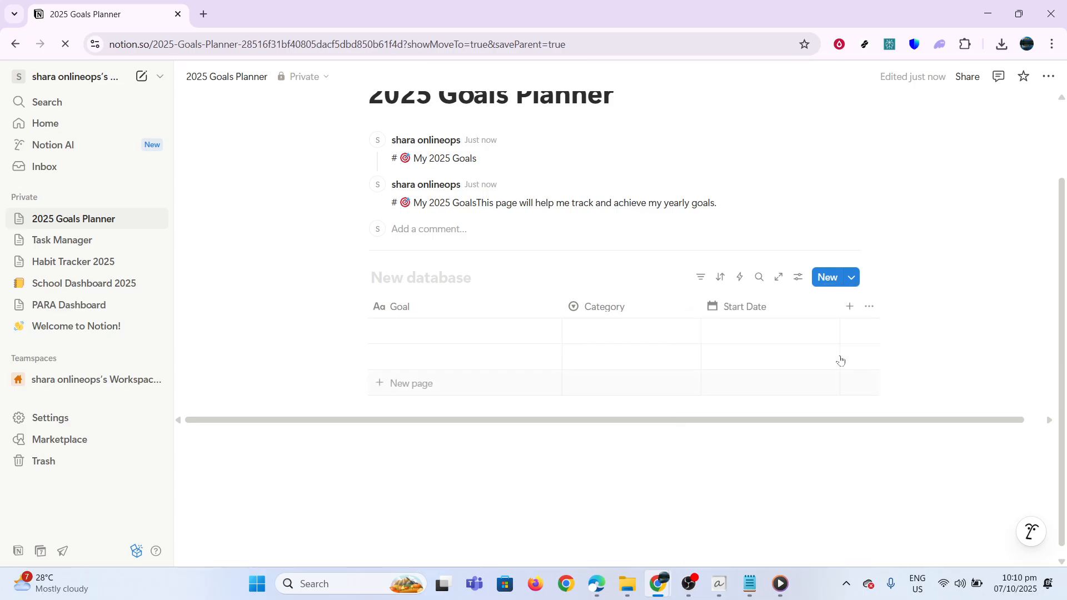
pyautogui.click(847, 310)
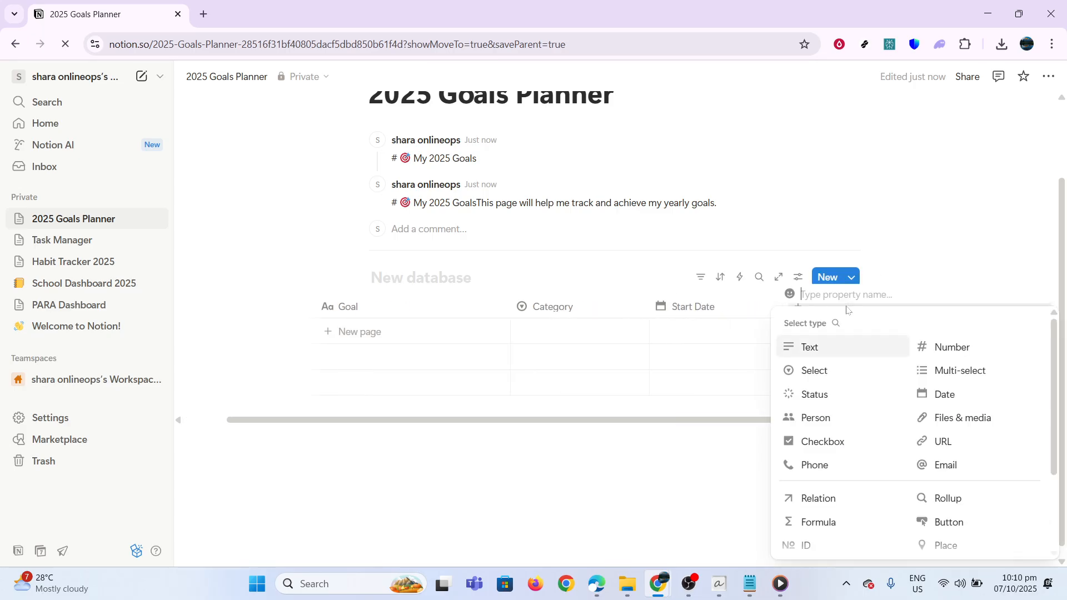
pyautogui.write('Target Date')
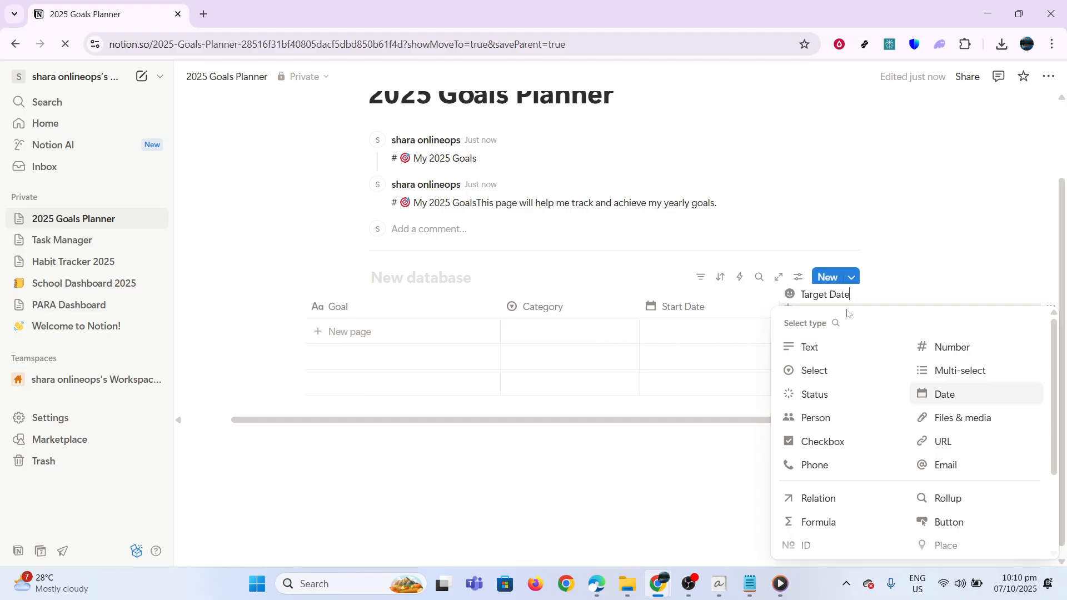
pyautogui.click(929, 395)
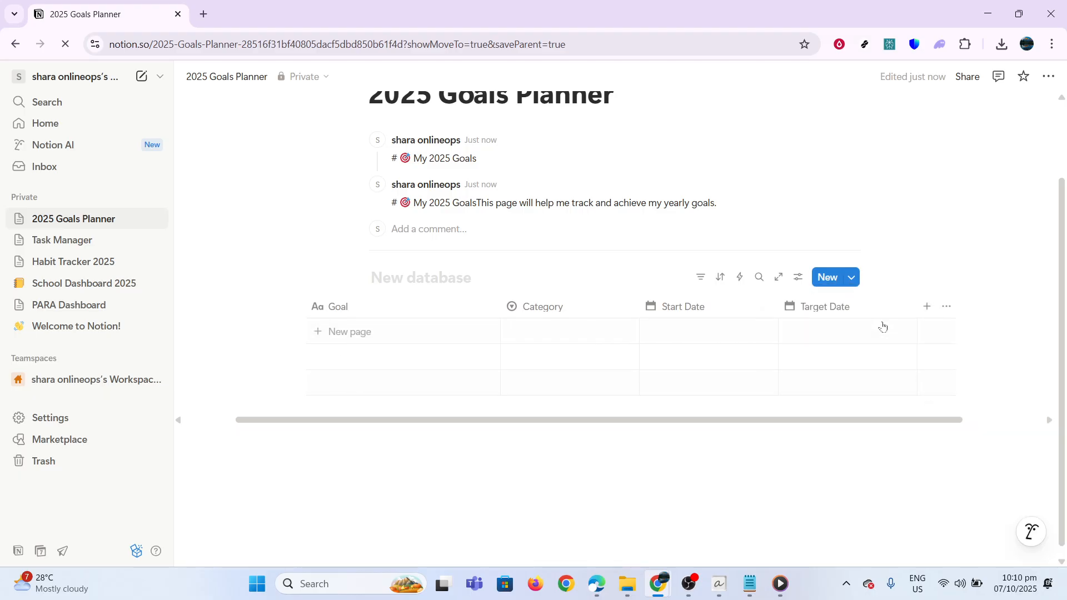
# - Add a select property named Progress and a status property named Status to the database
pyautogui.click(926, 307)
pyautogui.write('Progress')
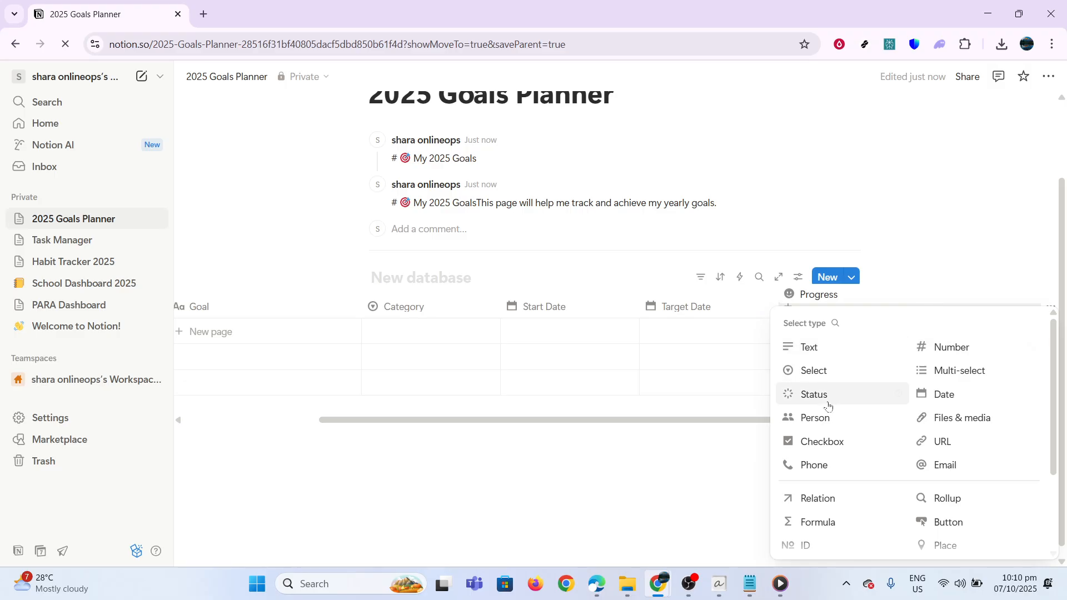
pyautogui.click(814, 371)
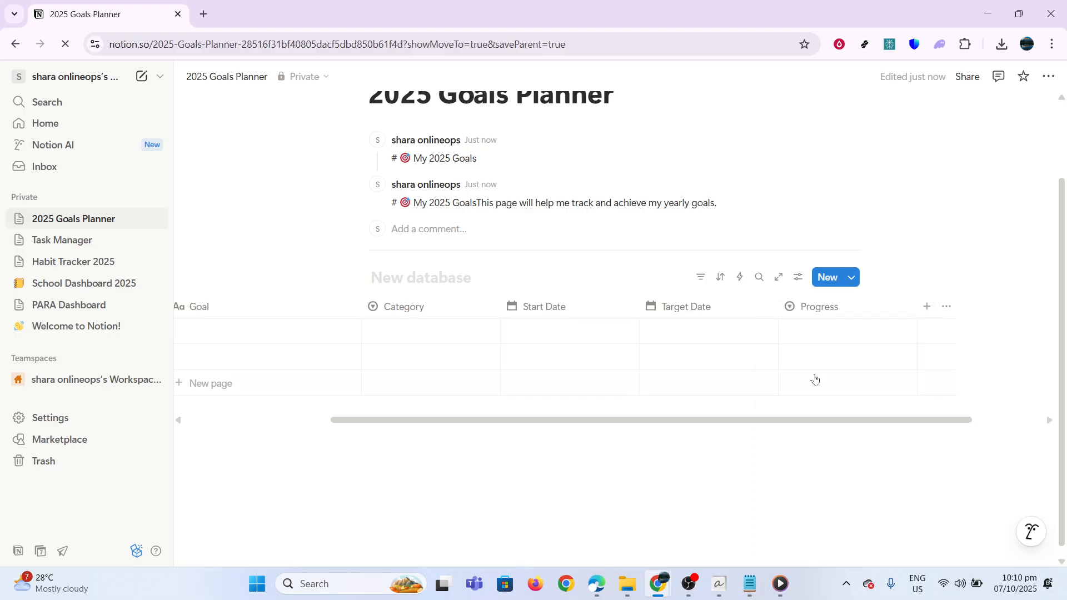
pyautogui.click(926, 306)
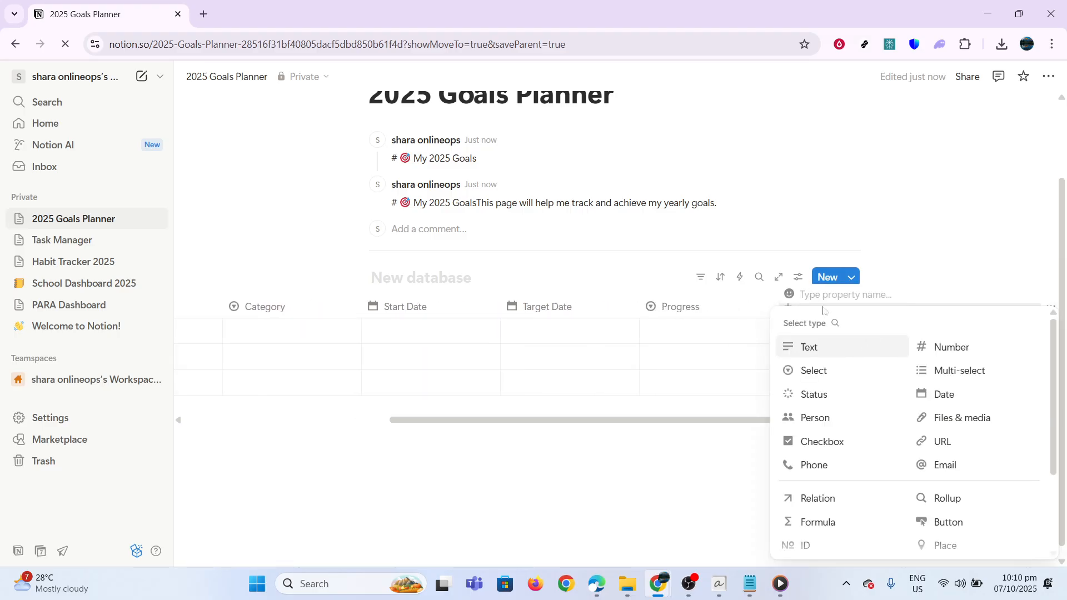
pyautogui.write('Progress')
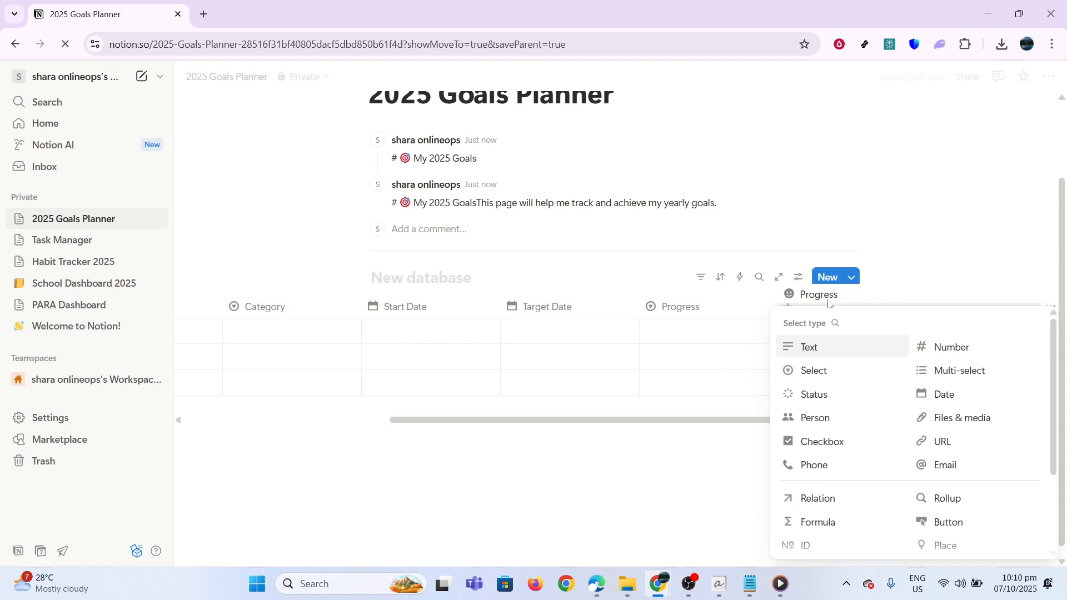
pyautogui.hotkey('ctrl', 'a')
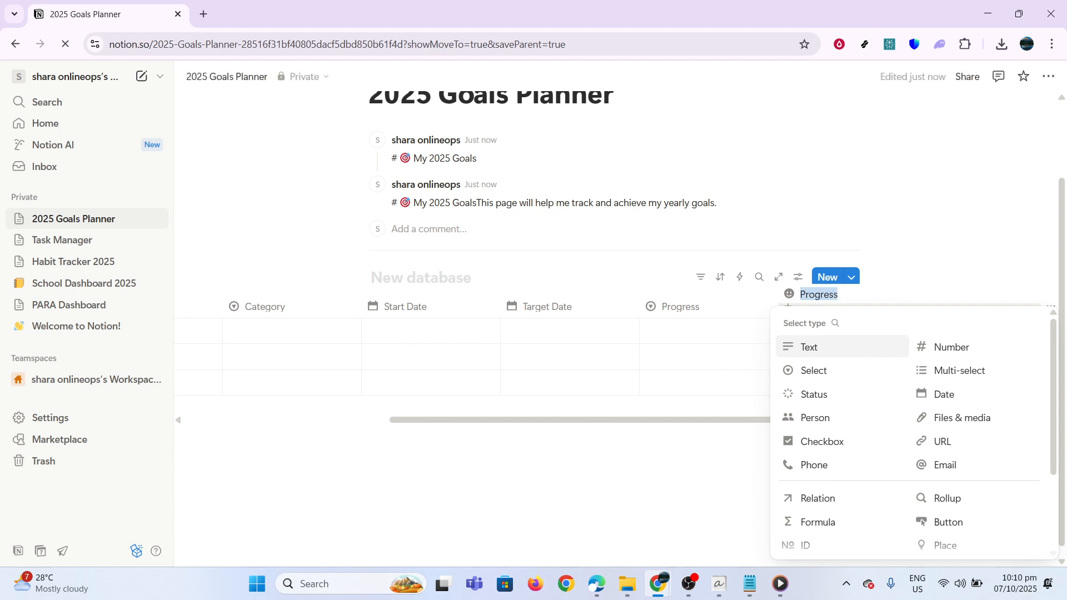
pyautogui.write('Status')
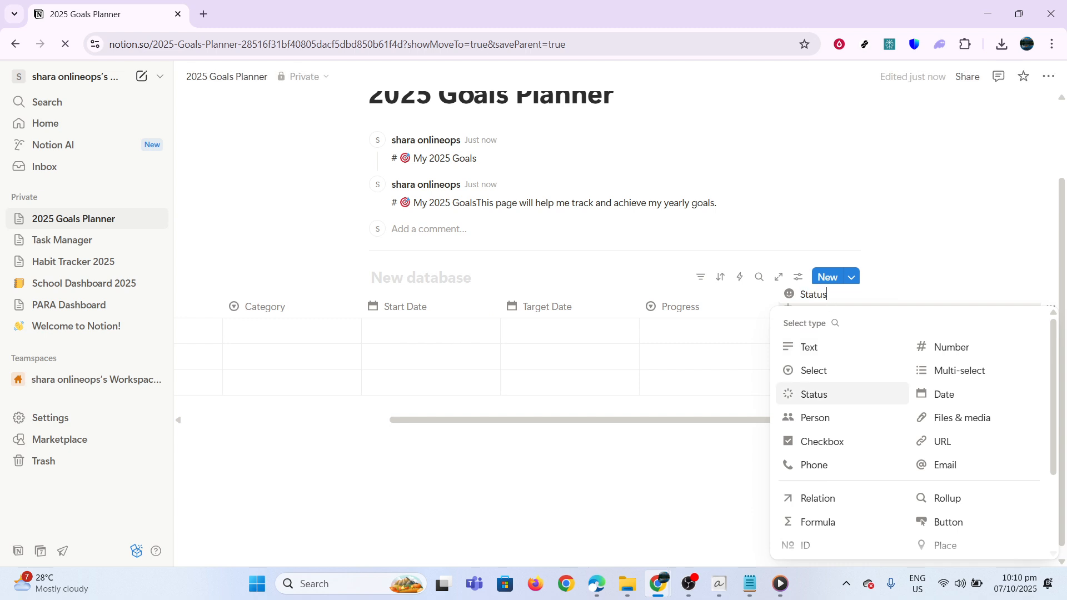
pyautogui.click(815, 396)
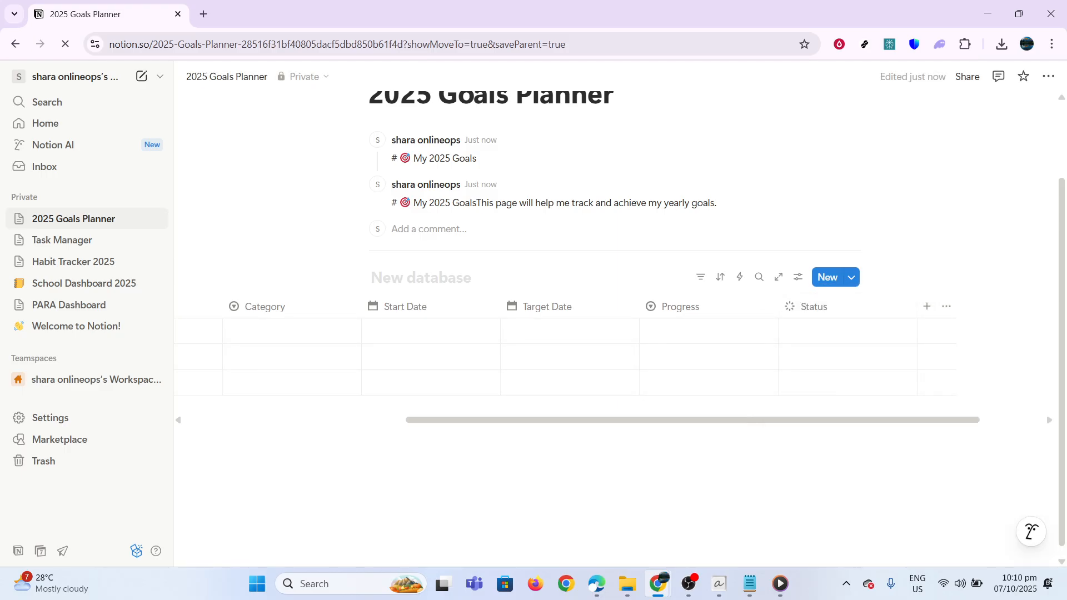
# - Enter "Read 12 Books" as the first goal and try to give it the new category Personal Growth
pyautogui.hscroll(-6, 428, 377)
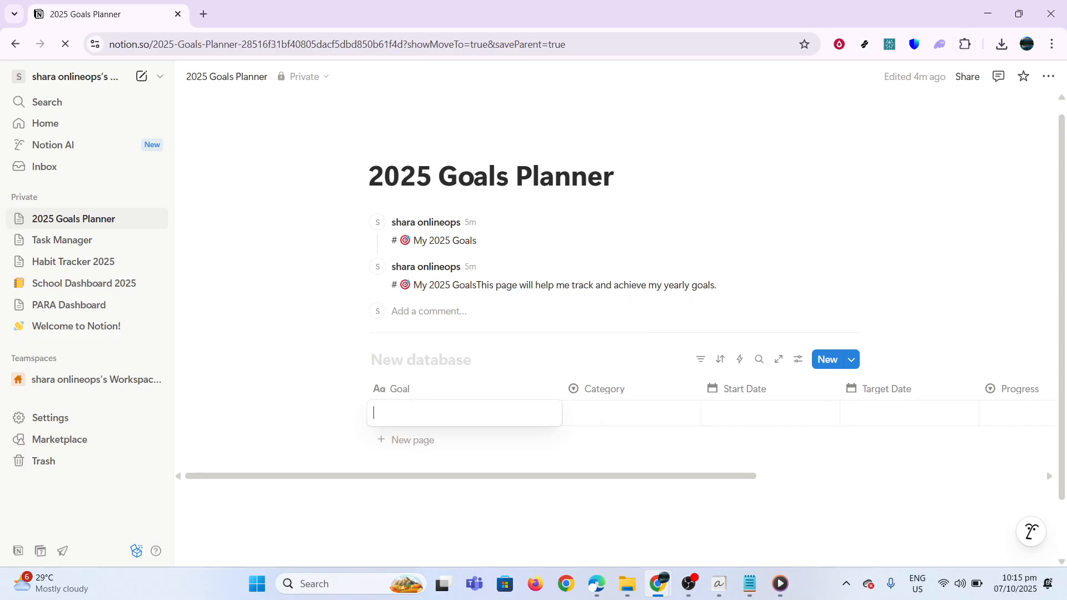
pyautogui.write('Read 12 Books')
pyautogui.click(628, 412)
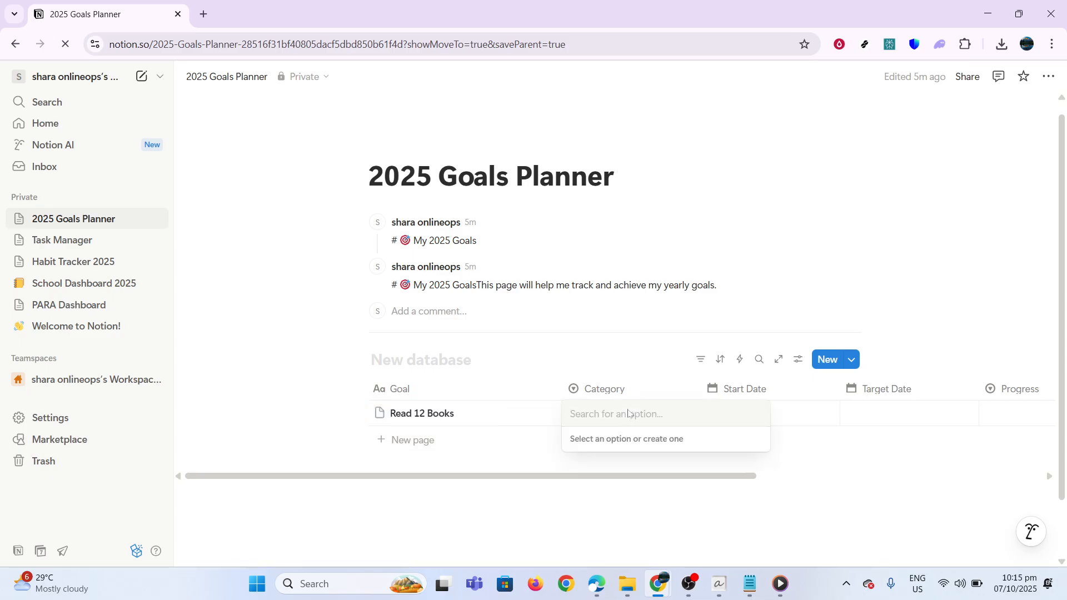
pyautogui.write('Personal Growth')
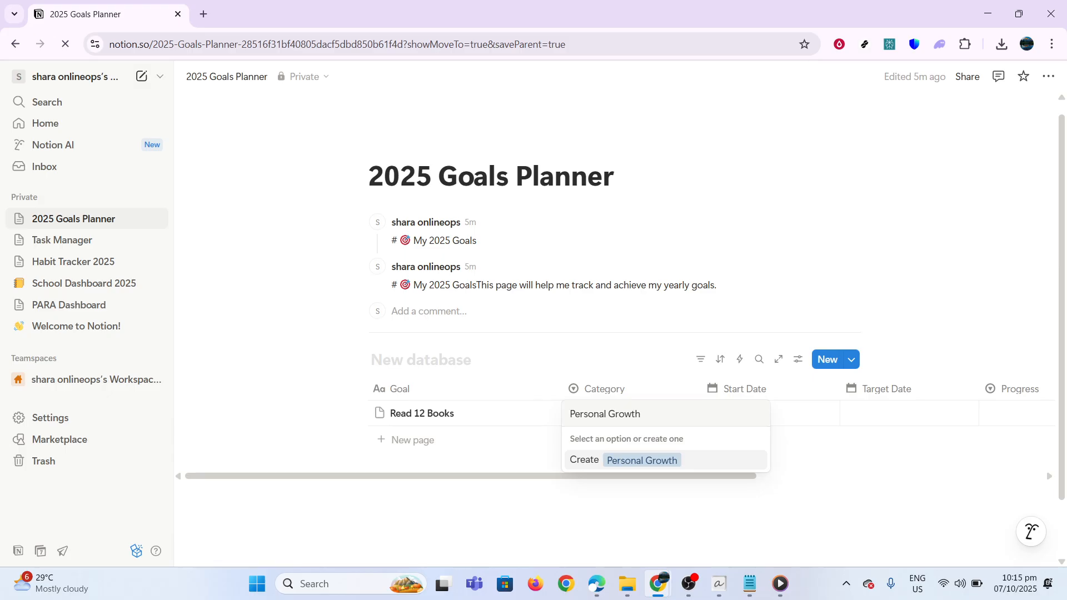
pyautogui.click(782, 412)
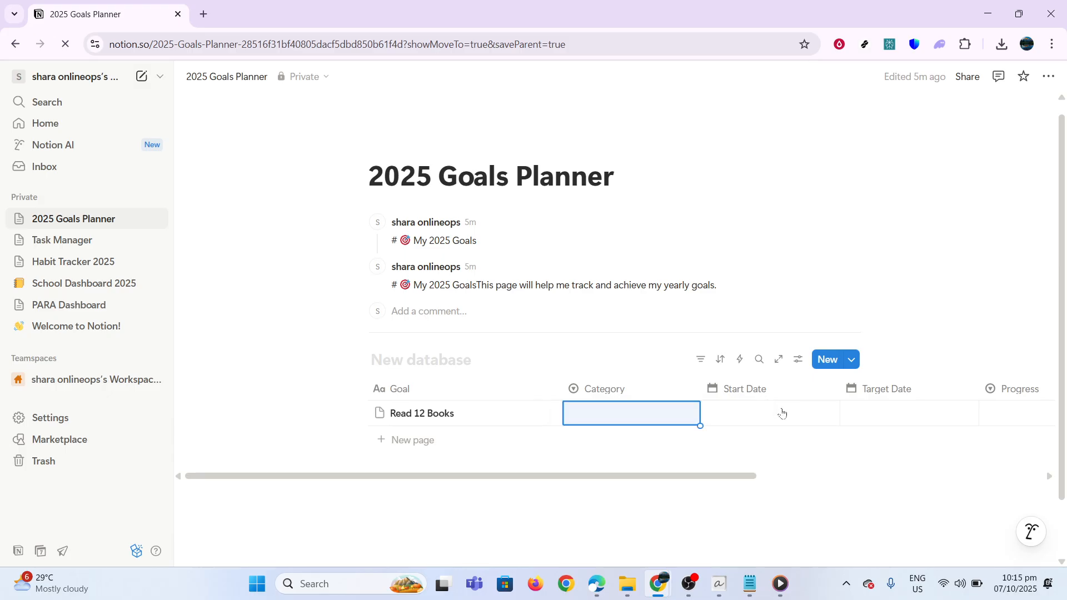
# - Set the "Read 12 Books" goal's start date to January 1, 2025 and its target date to December 31, 2025
pyautogui.click(782, 413)
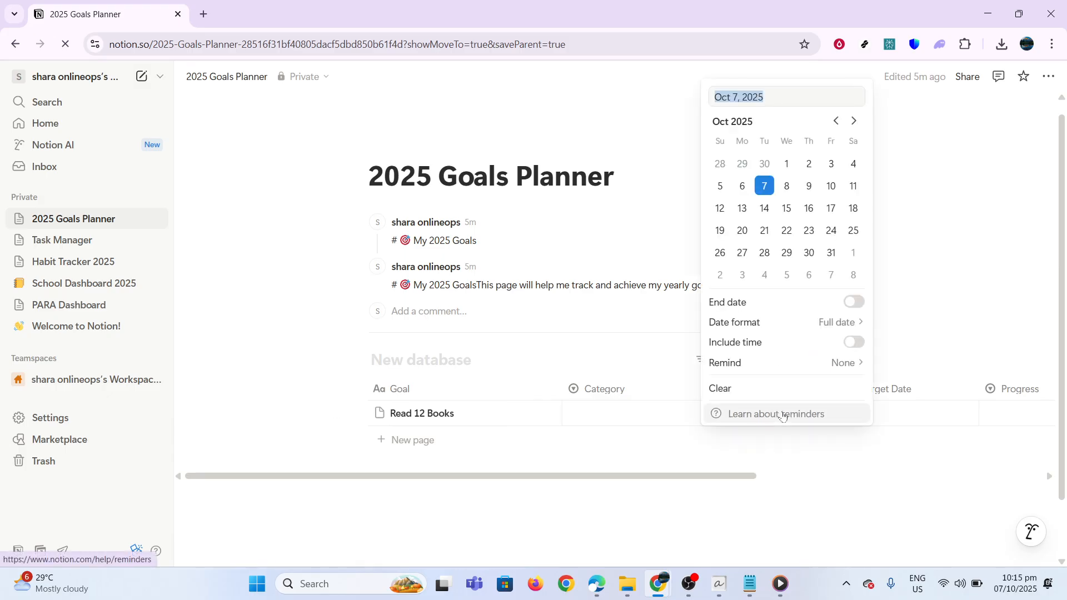
pyautogui.write('Jan 1, 2025')
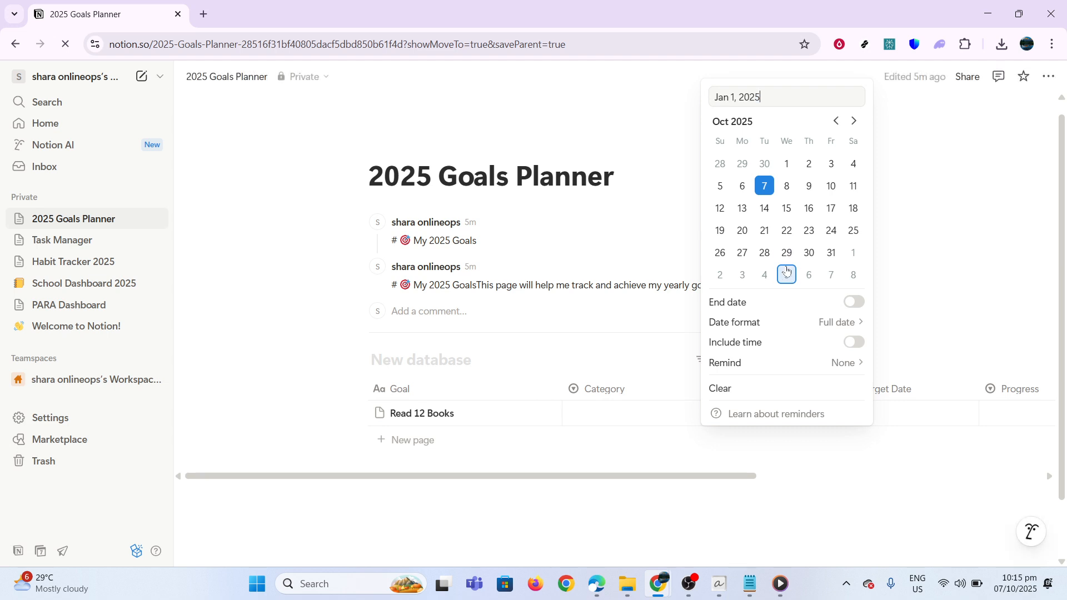
pyautogui.click(754, 451)
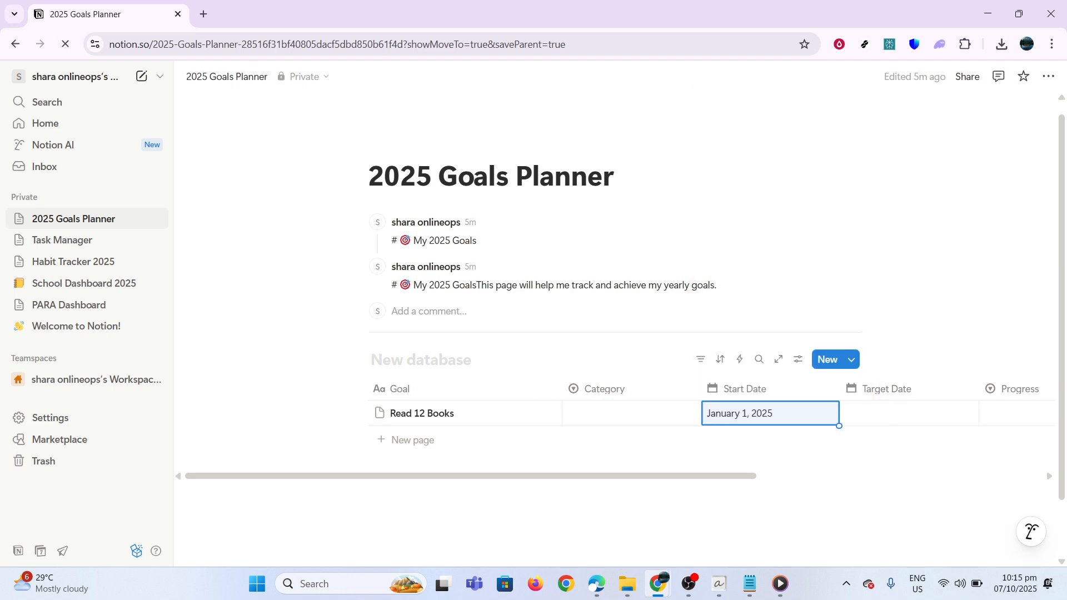
pyautogui.click(867, 414)
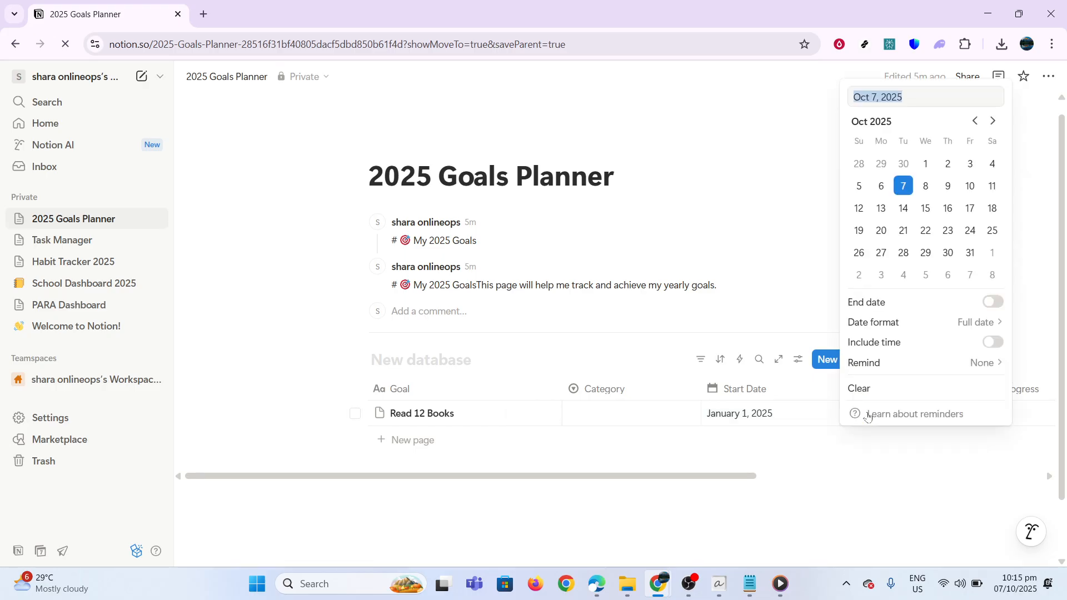
pyautogui.write('Dec 31, 2025')
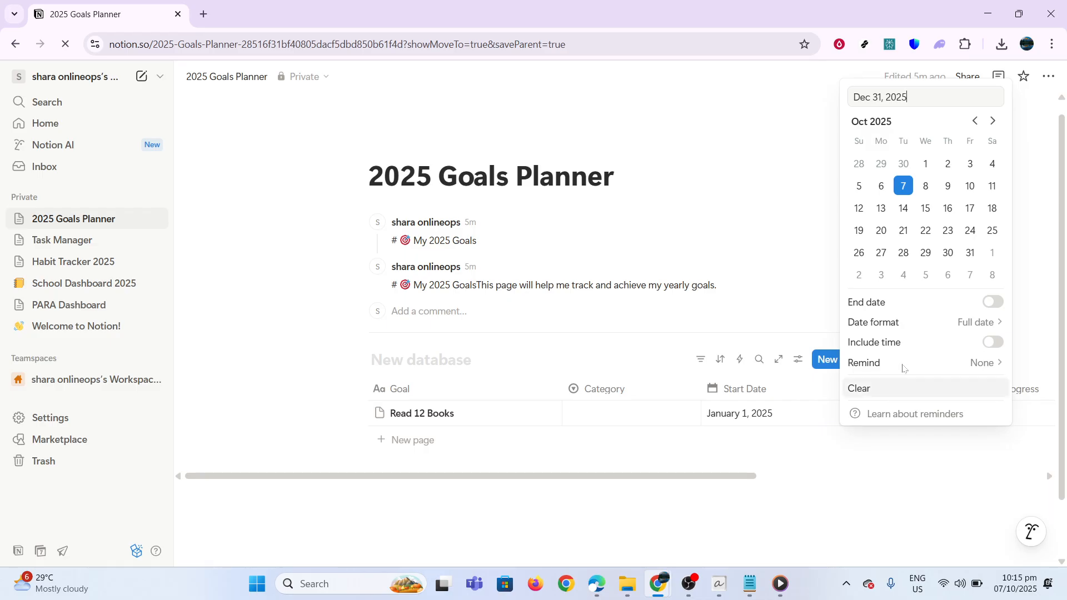
pyautogui.press('Return')
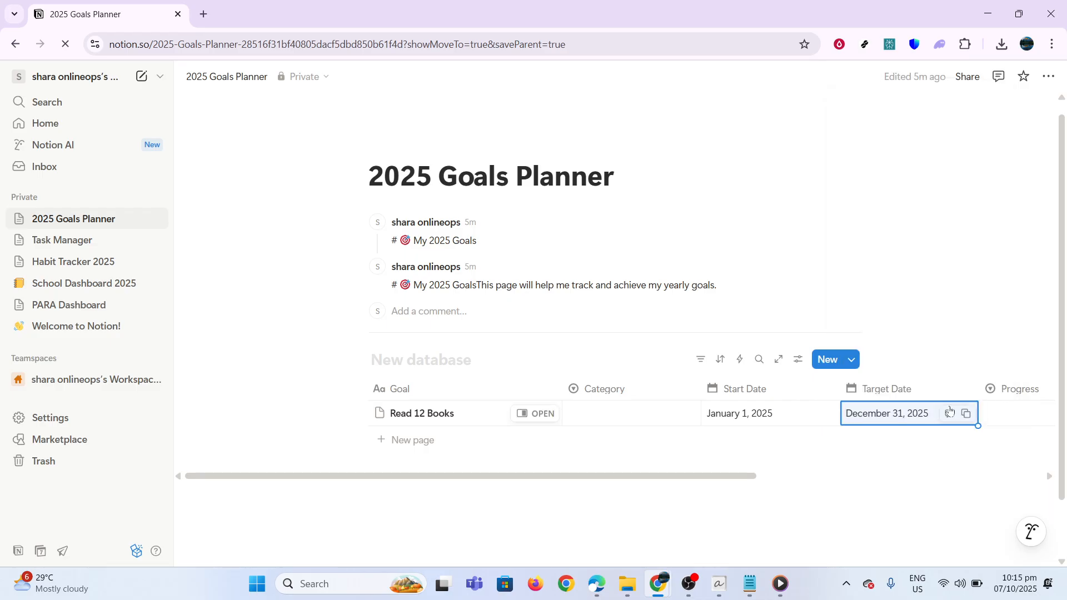
# - Try to give the "Read 12 Books" goal a new progress option of 10
pyautogui.click(1031, 413)
pyautogui.write('10')
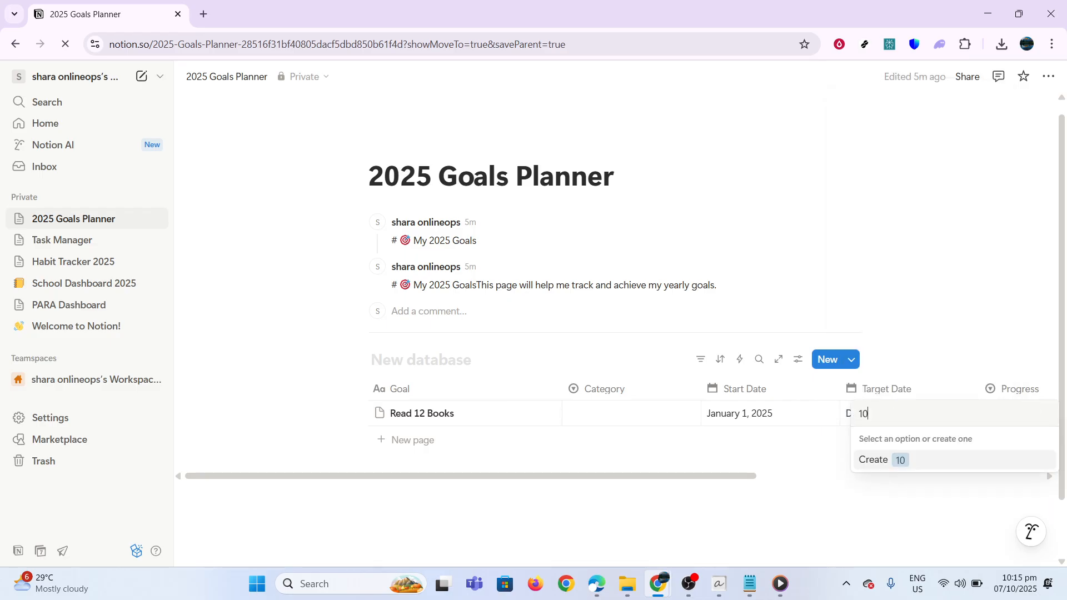
pyautogui.press('Escape')
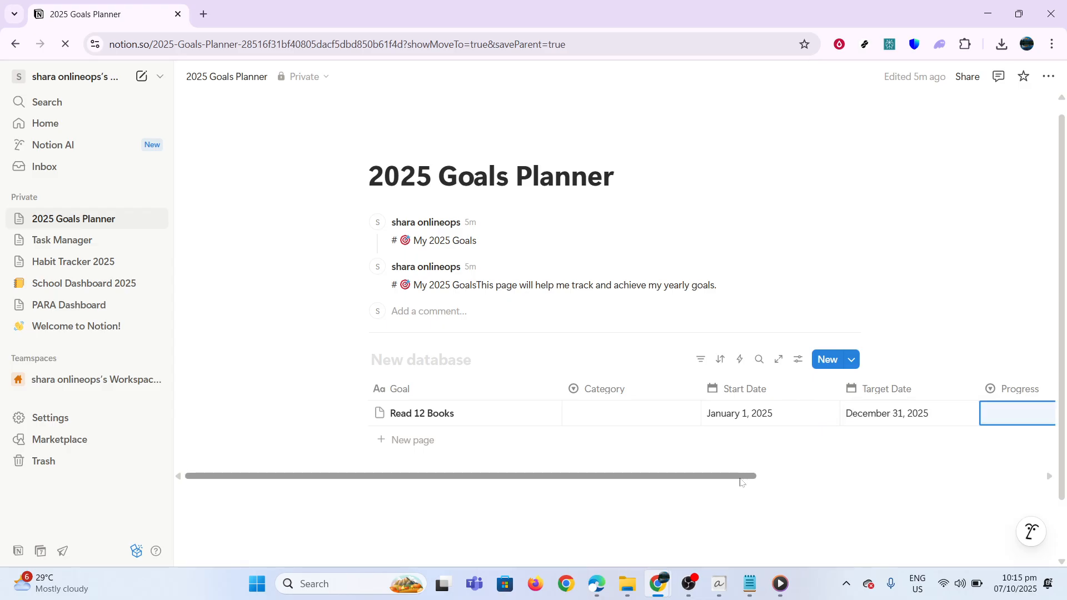
# - Set the status of the "Read 12 Books" goal to In progress
pyautogui.moveTo(743, 477); pyautogui.dragTo(911, 478)
pyautogui.click(894, 414)
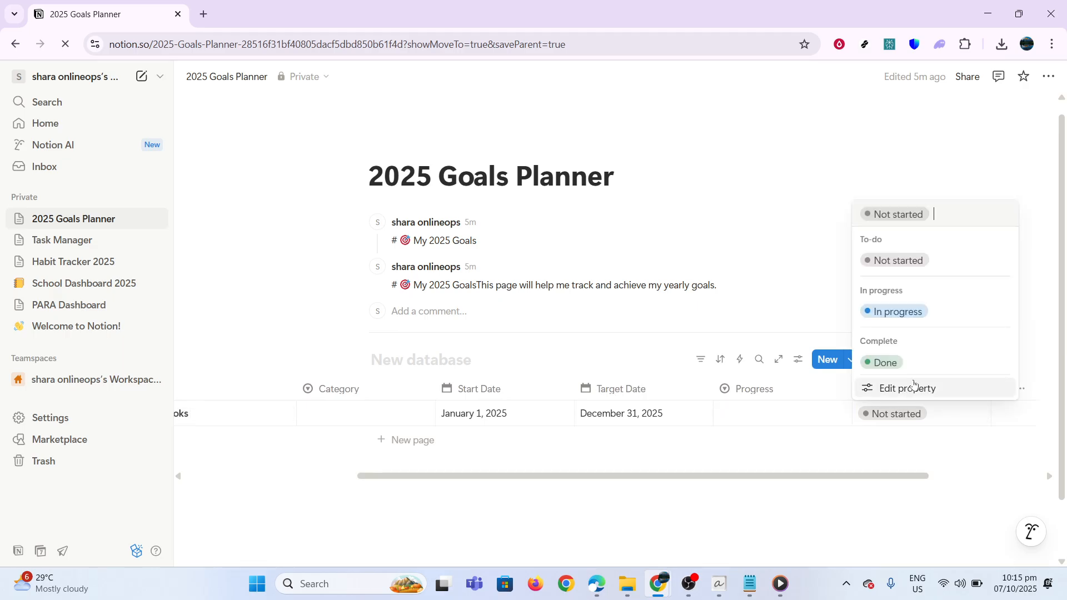
pyautogui.click(926, 312)
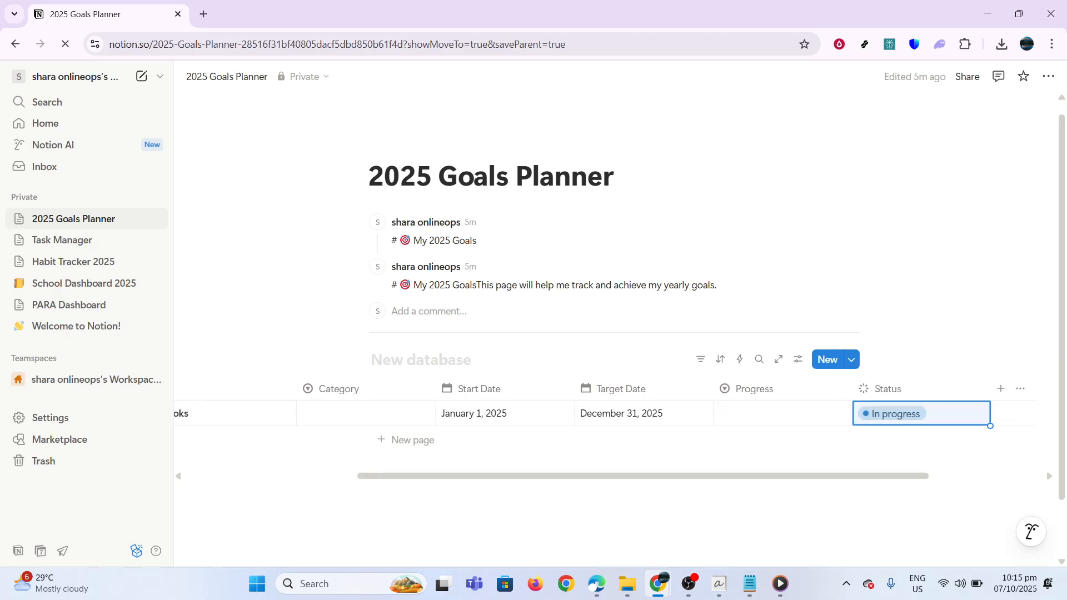
pyautogui.press('Escape')
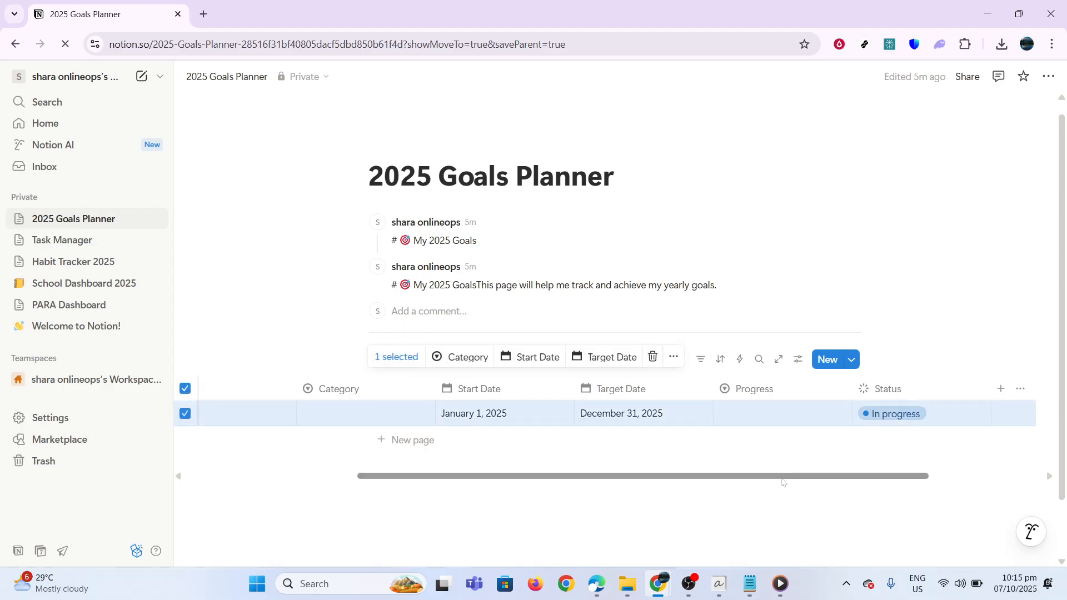
pyautogui.moveTo(737, 478); pyautogui.dragTo(389, 462)
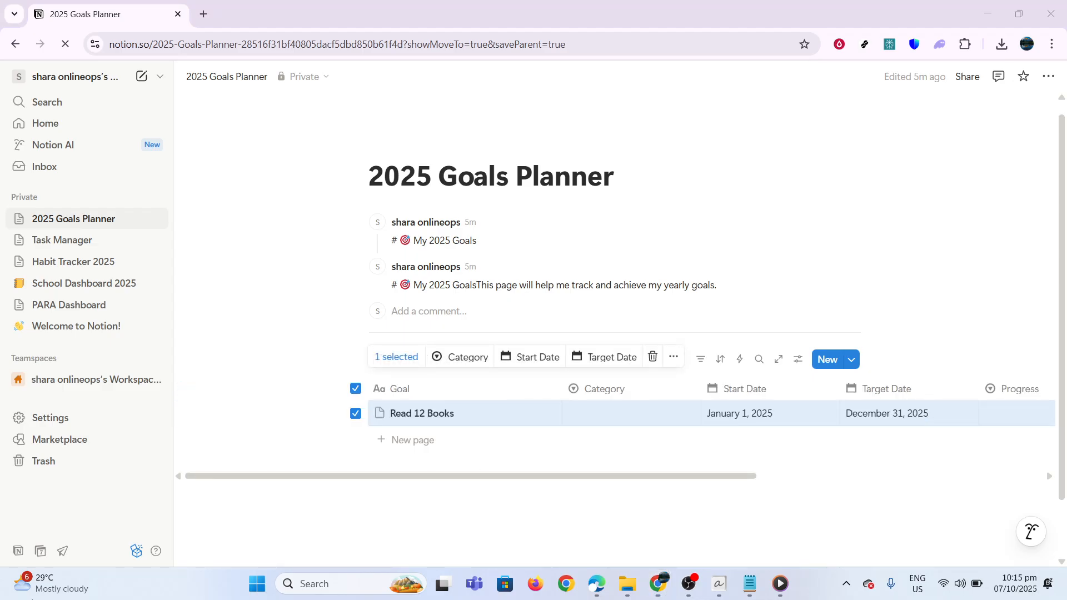
# - Add a board view database in a new block below the goals table, without choosing a data source
pyautogui.click(331, 496)
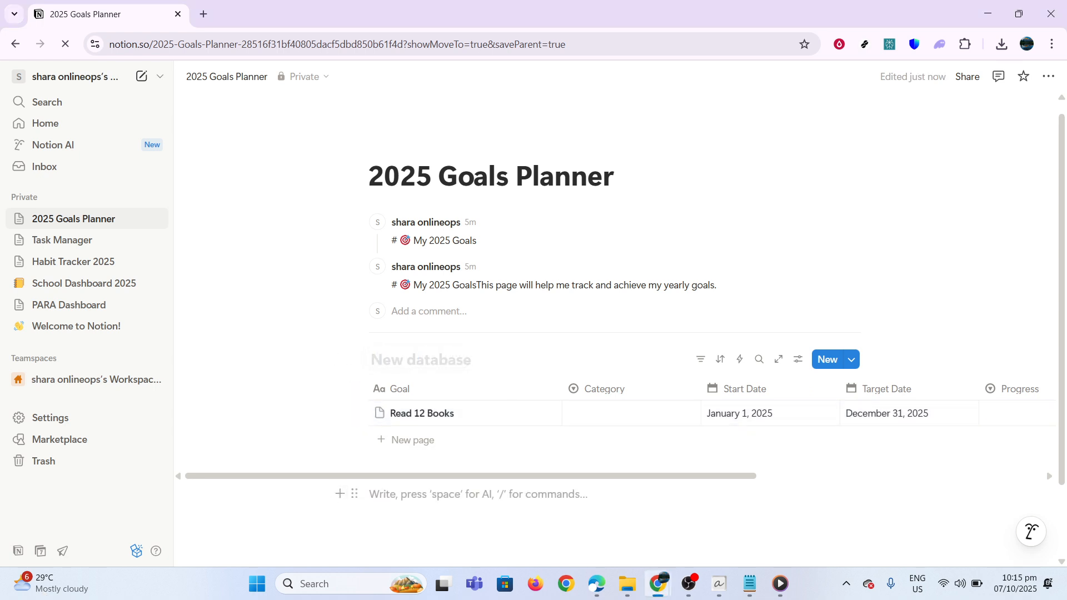
pyautogui.click(354, 494)
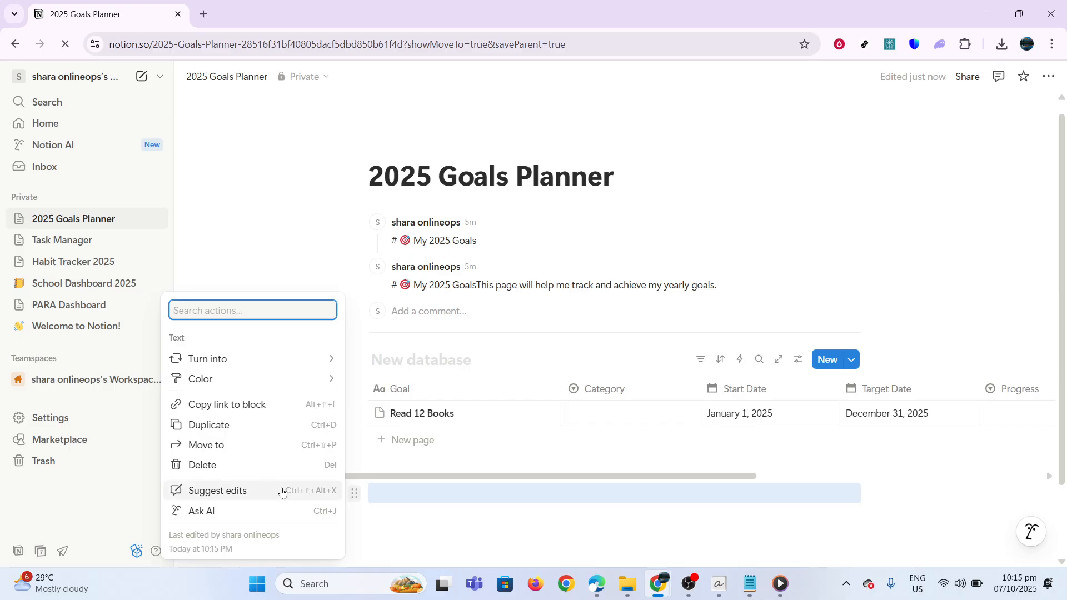
pyautogui.press('Escape')
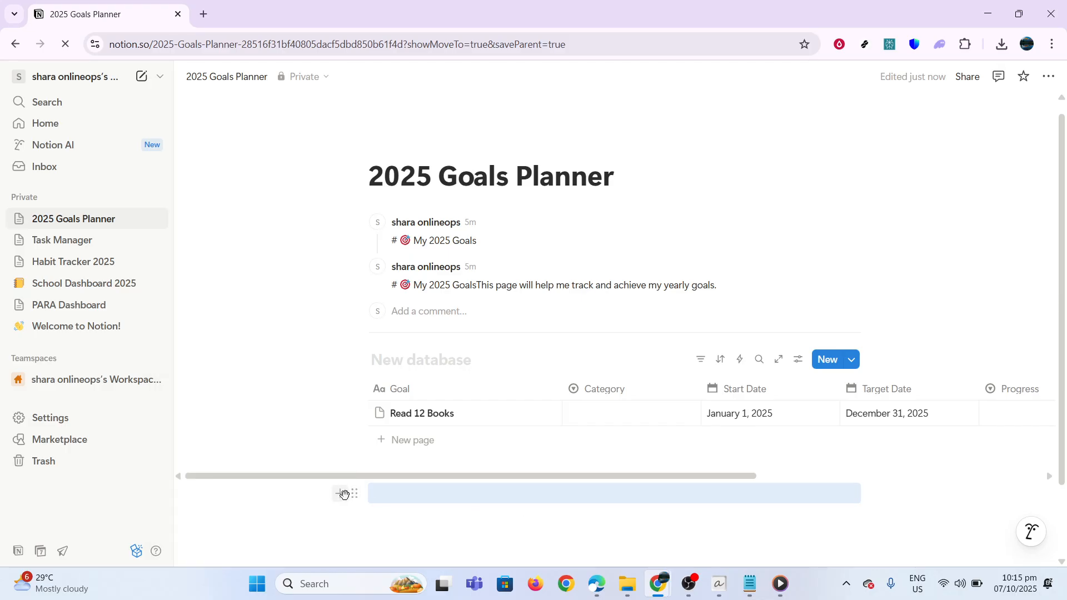
pyautogui.click(343, 494)
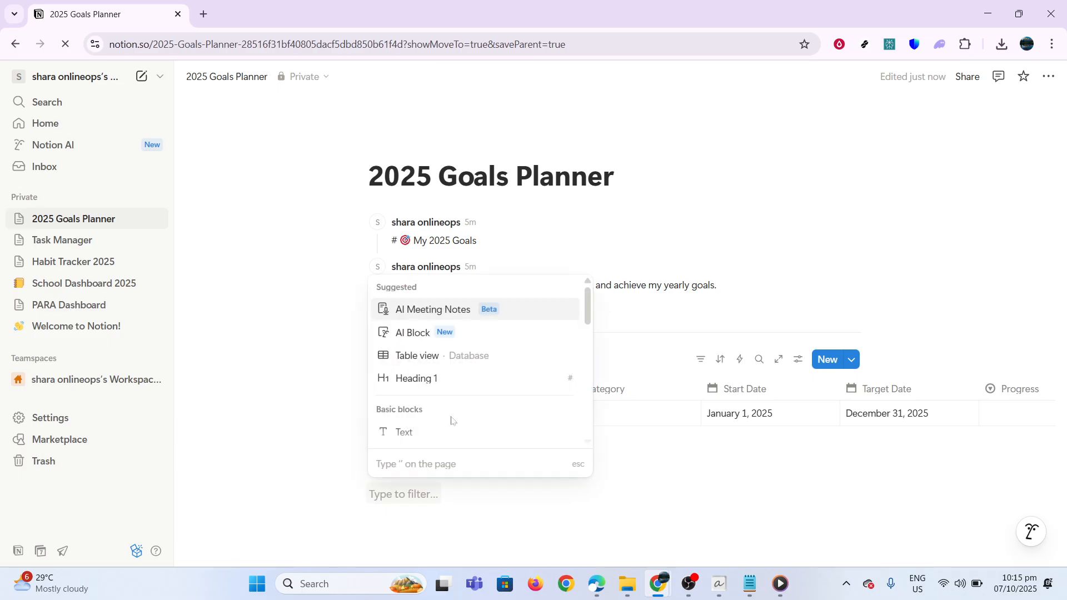
pyautogui.scroll(-8, 451, 420)
pyautogui.scroll(1, 452, 421)
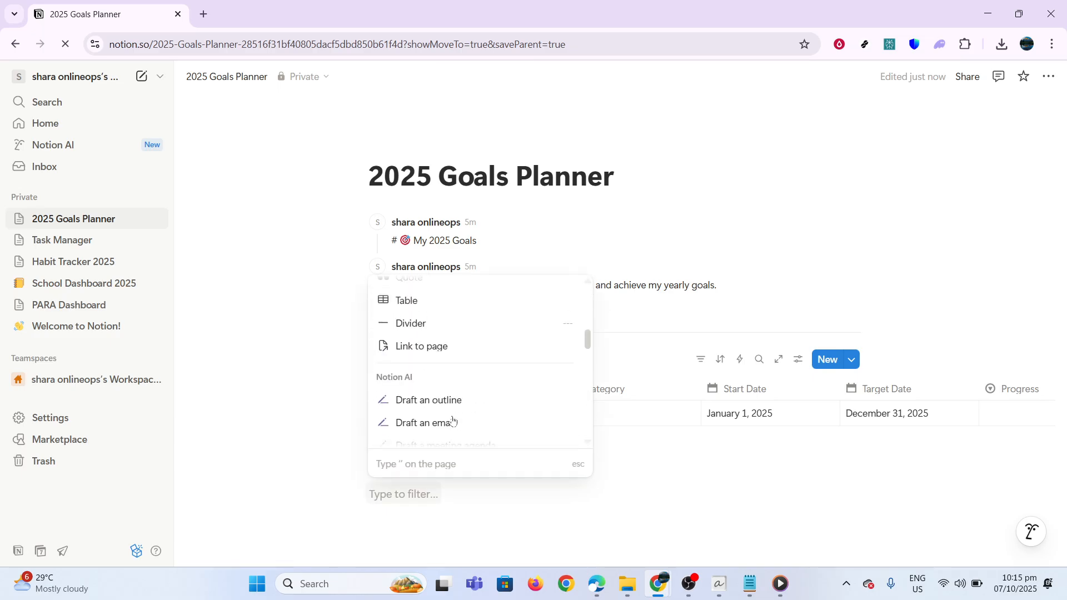
pyautogui.scroll(-5, 452, 421)
pyautogui.scroll(3, 453, 418)
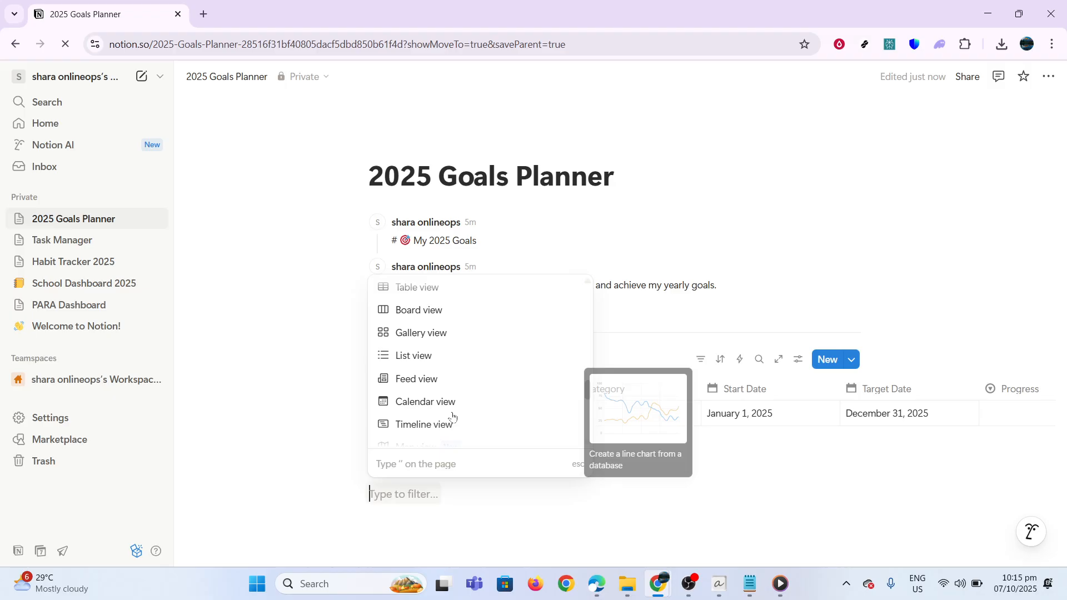
pyautogui.click(471, 312)
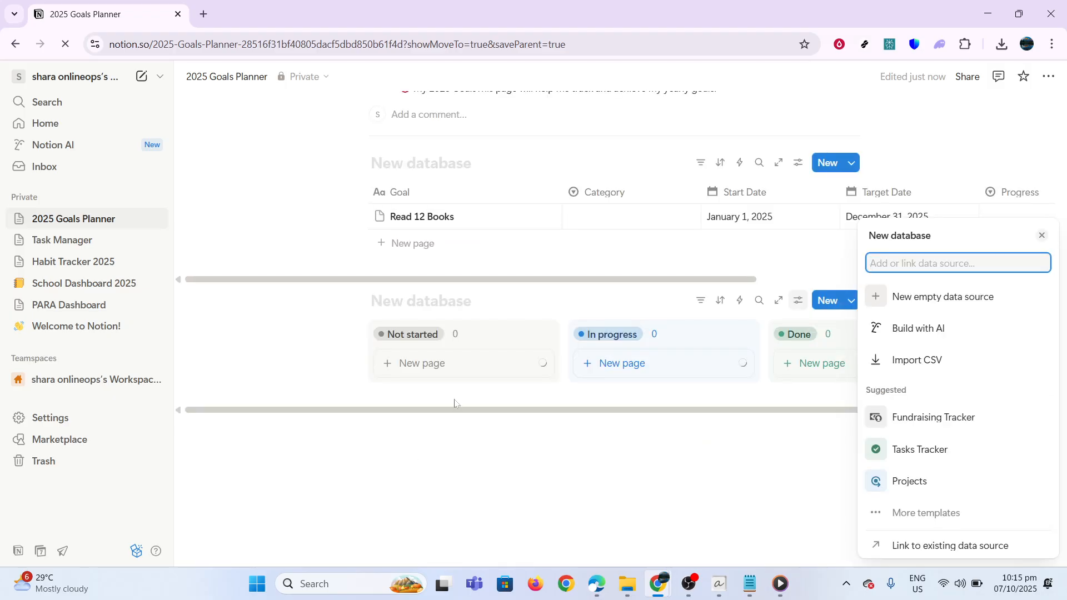
pyautogui.press('Escape')
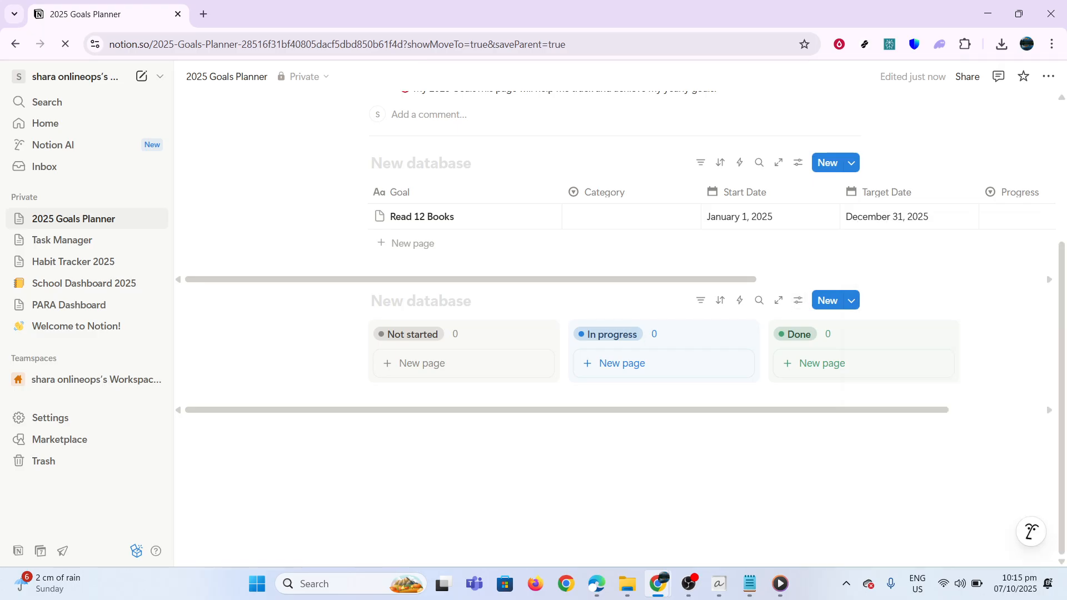
# - Start a new block below the board and browse the database view types that can be inserted there
pyautogui.click(363, 438)
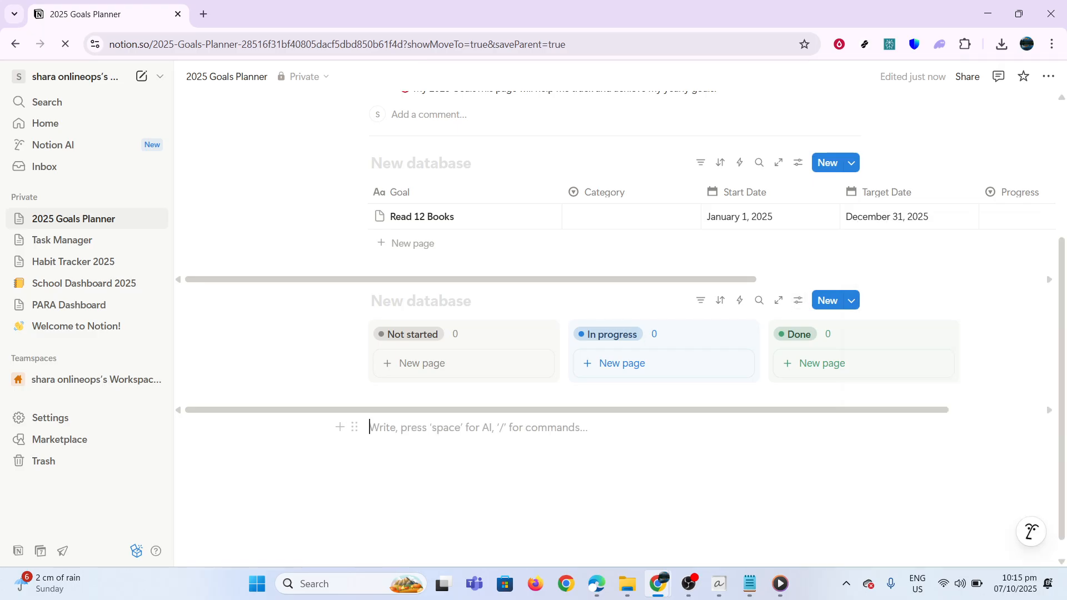
pyautogui.click(338, 427)
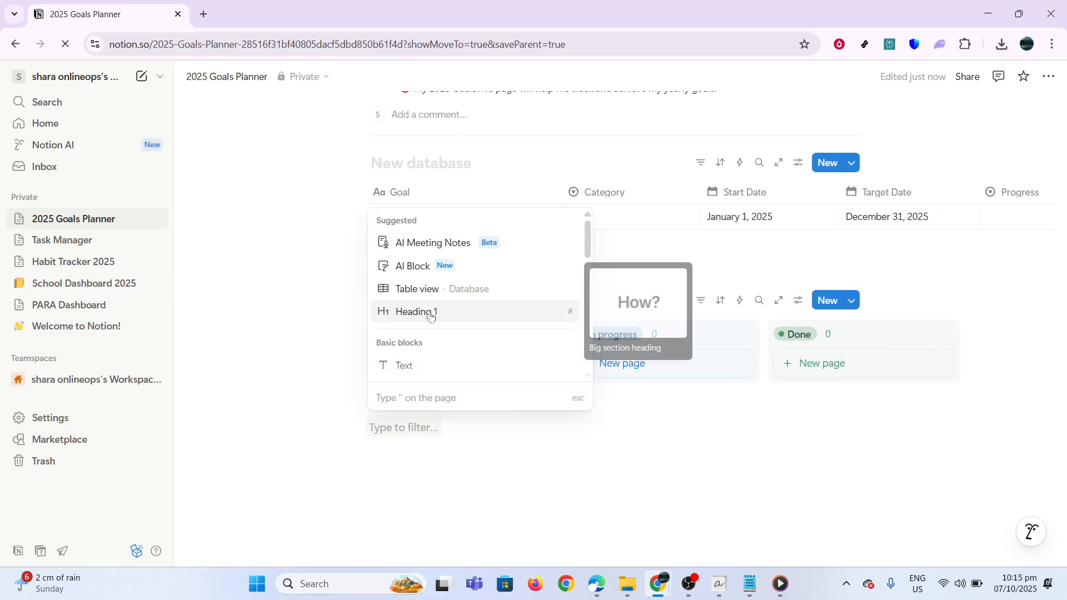
pyautogui.scroll(-3, 431, 317)
pyautogui.scroll(-3, 431, 316)
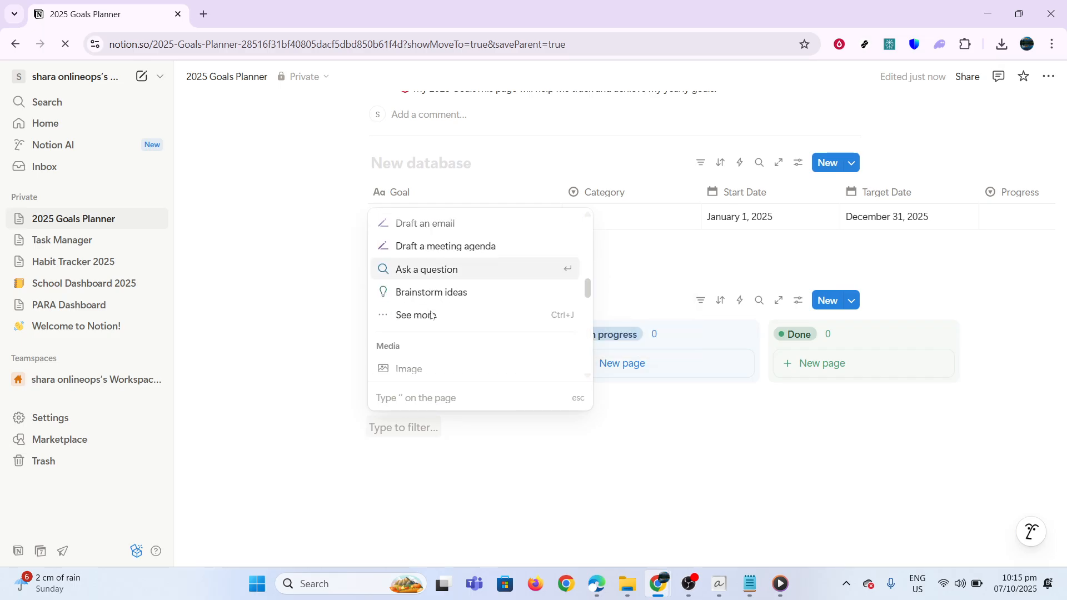
pyautogui.scroll(-4, 431, 315)
pyautogui.scroll(-3, 431, 316)
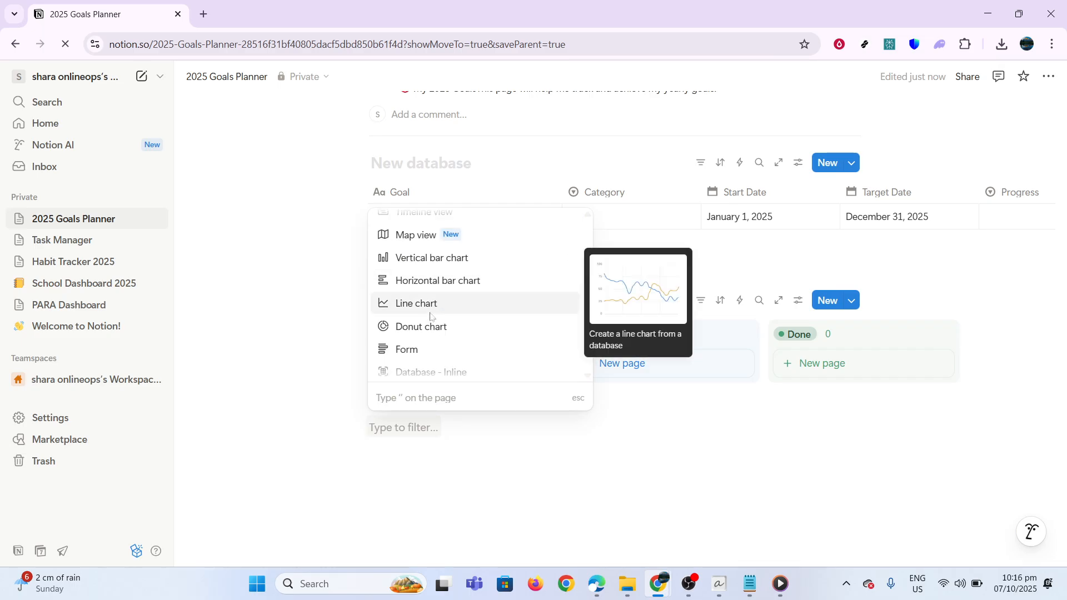
pyautogui.scroll(5, 431, 316)
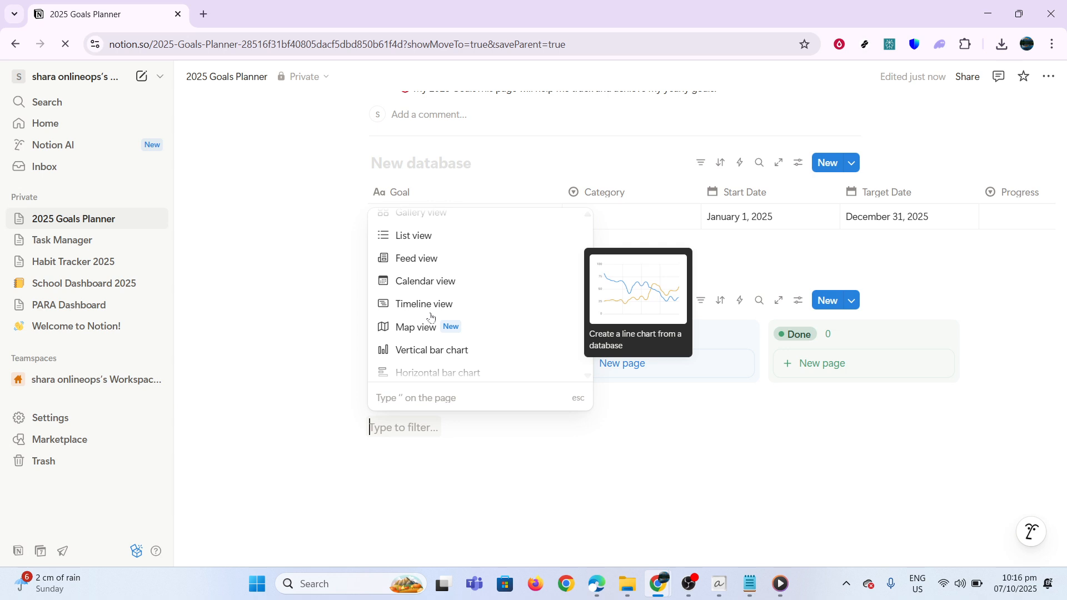